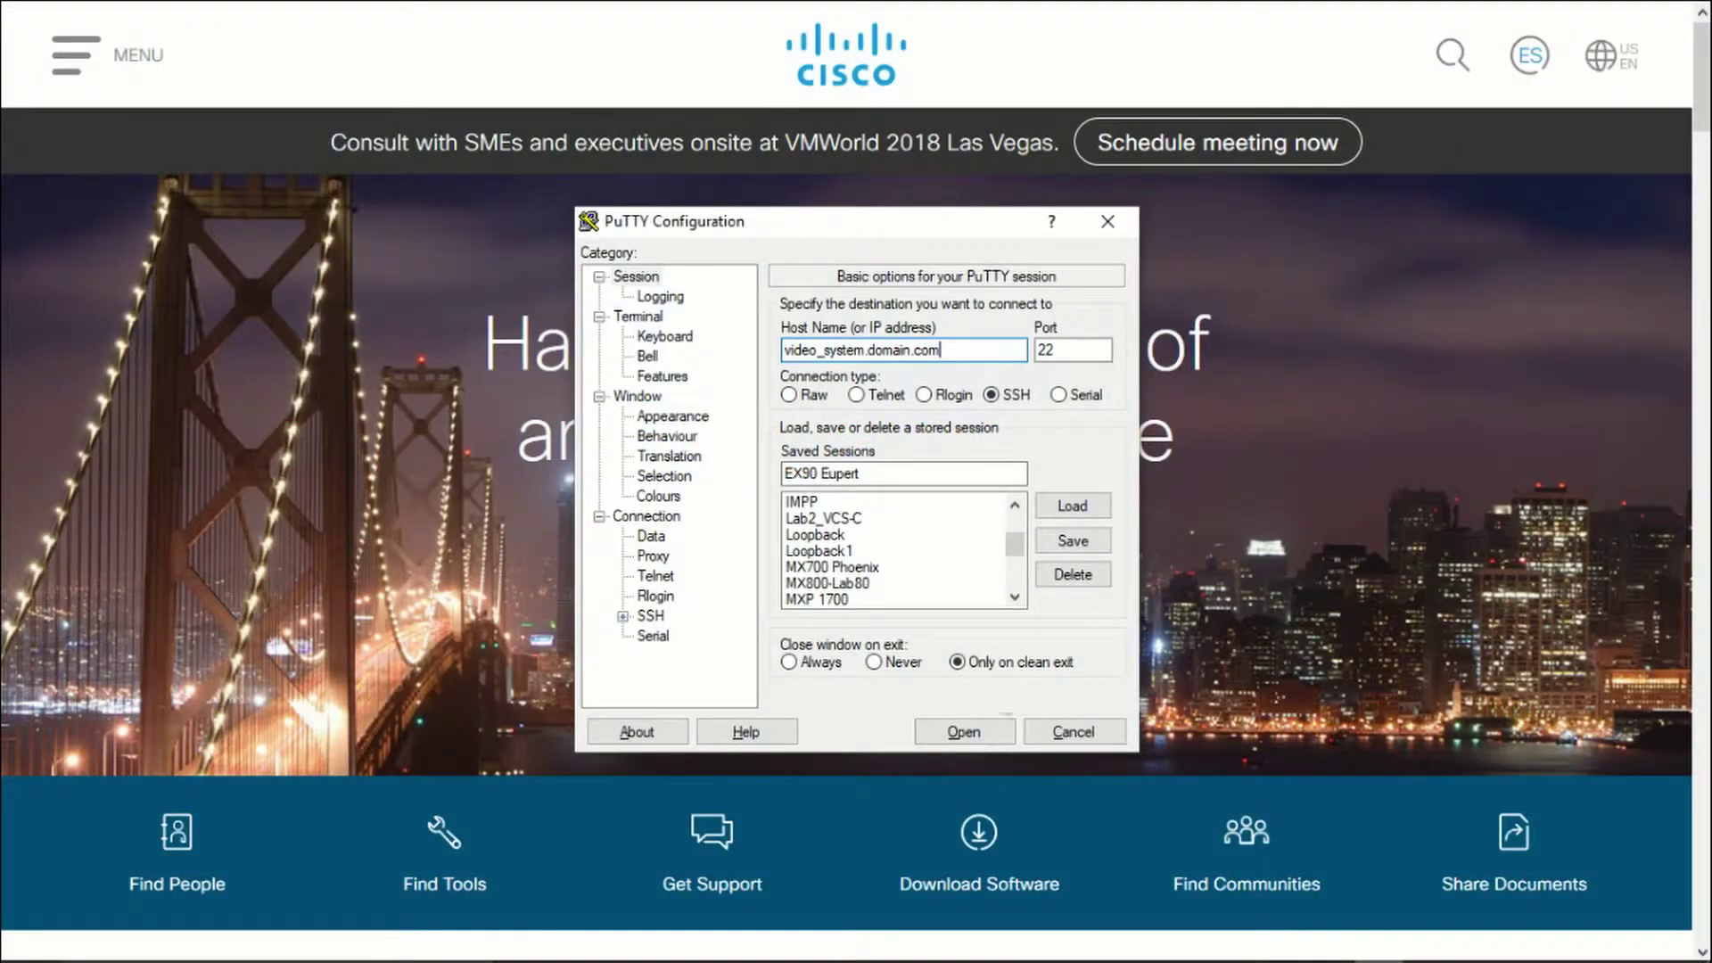
Connect to the codec over SSH, accept the host key, and log in as admin
left_click(964, 731)
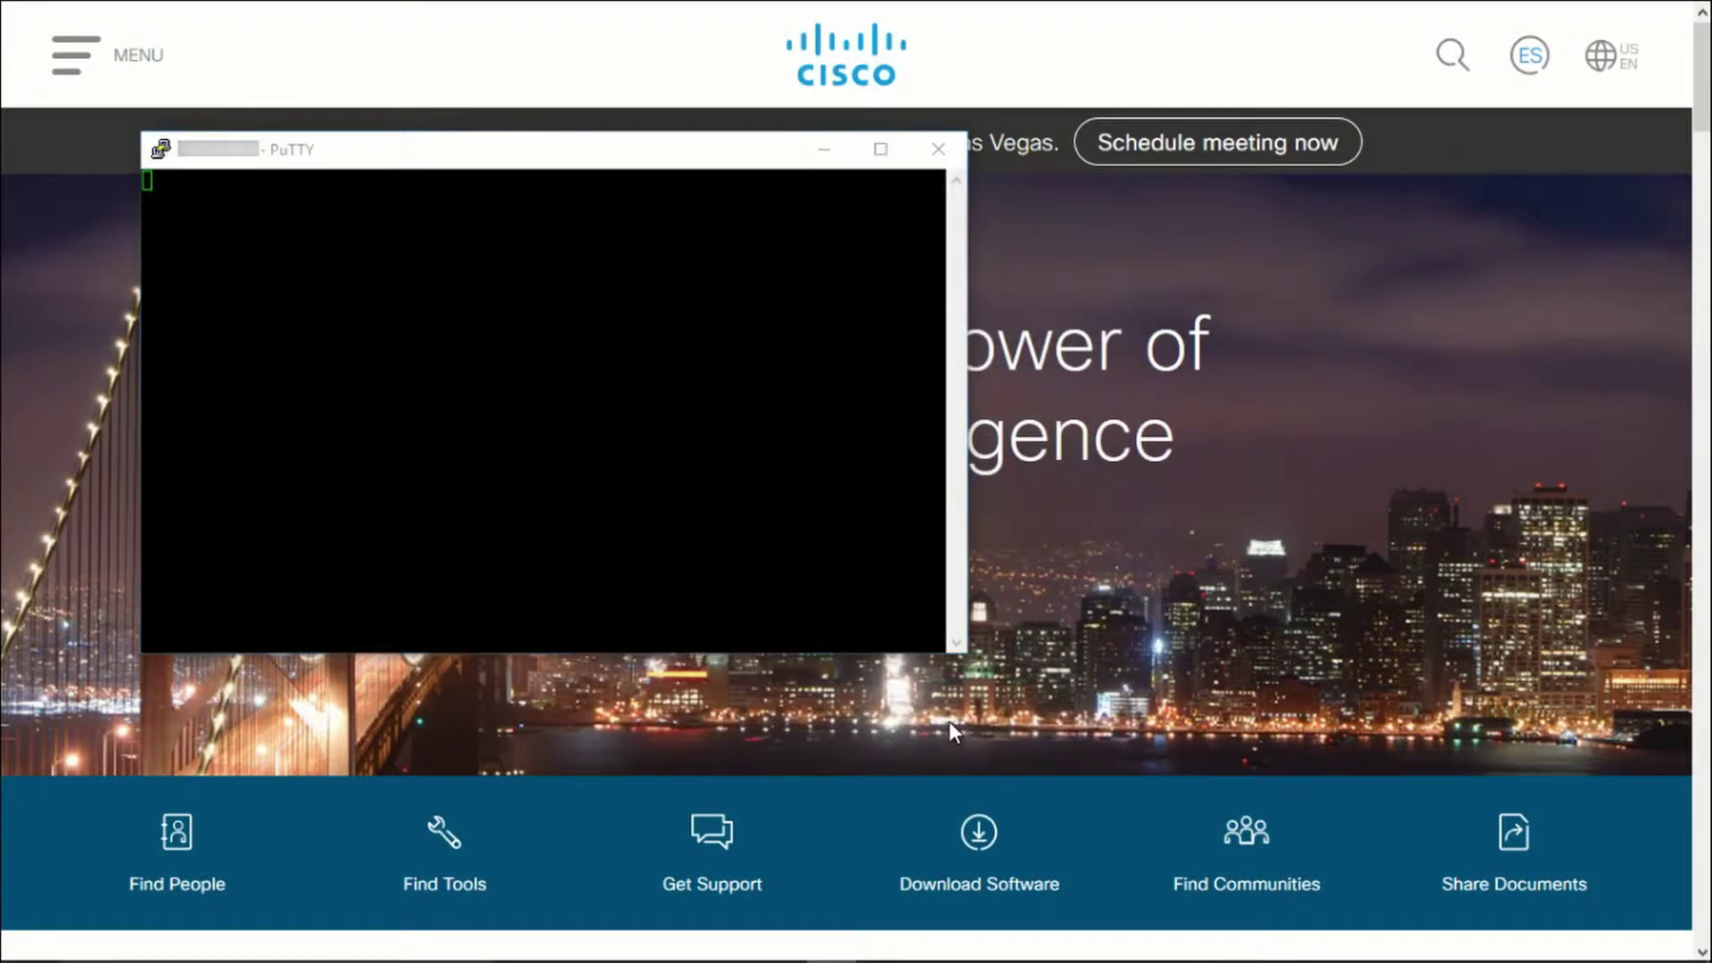
left_click(847, 665)
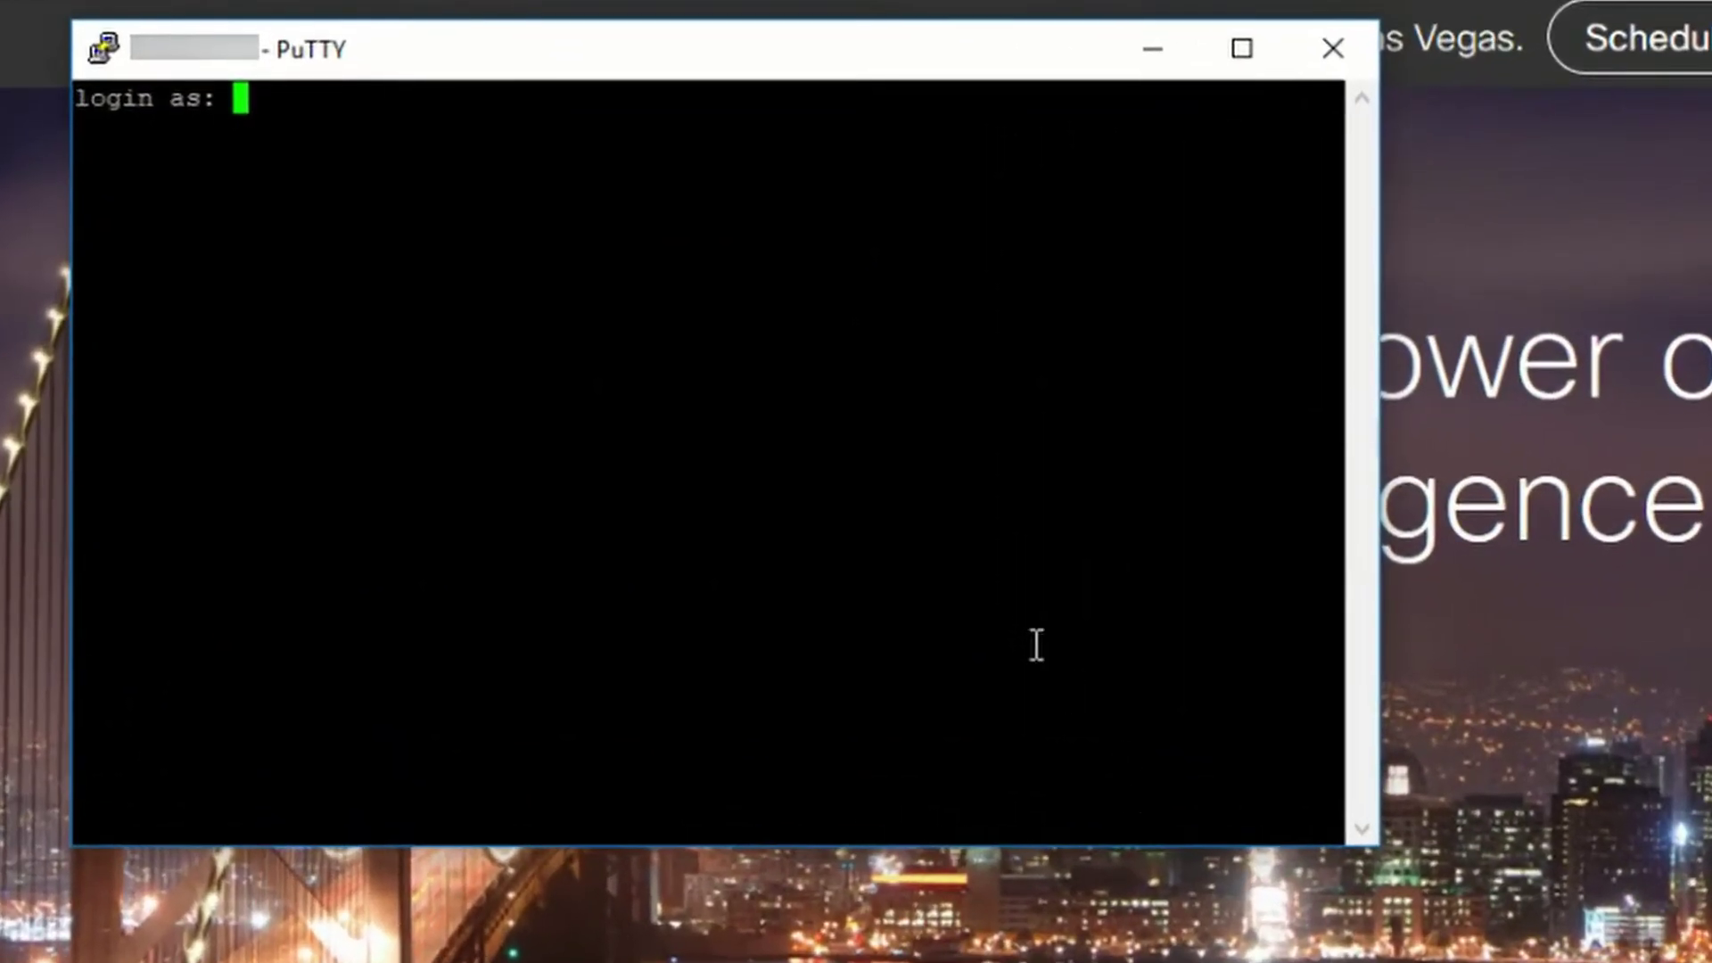
key("Return")
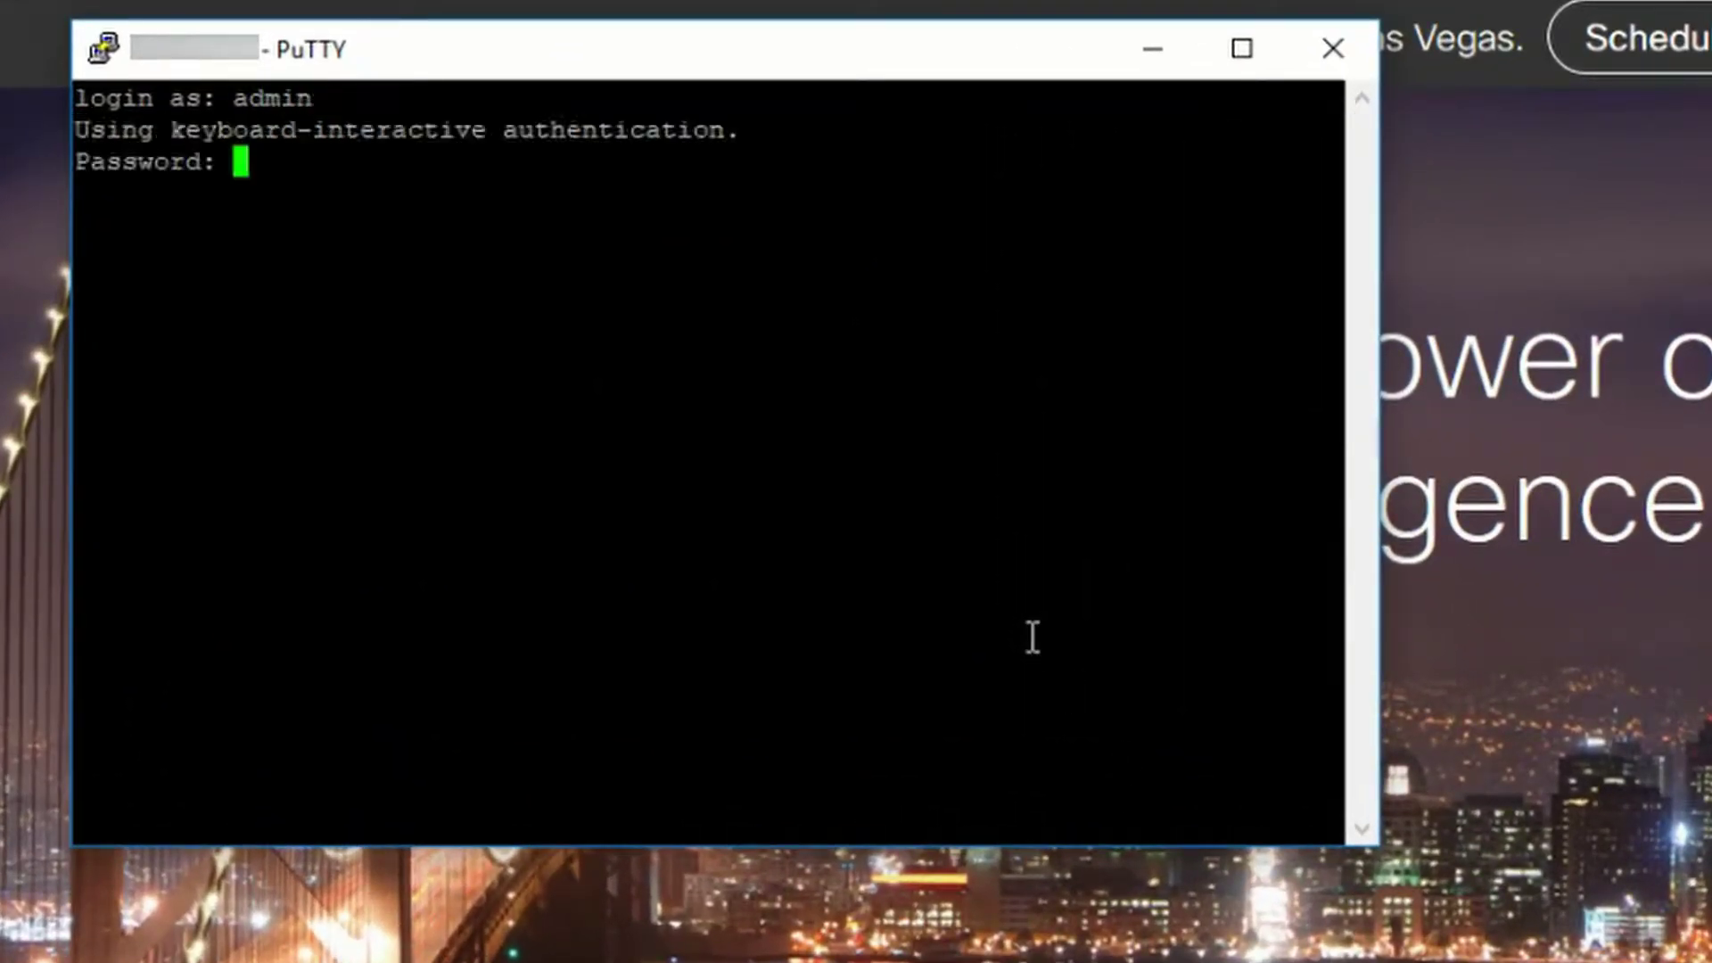
key("Return")
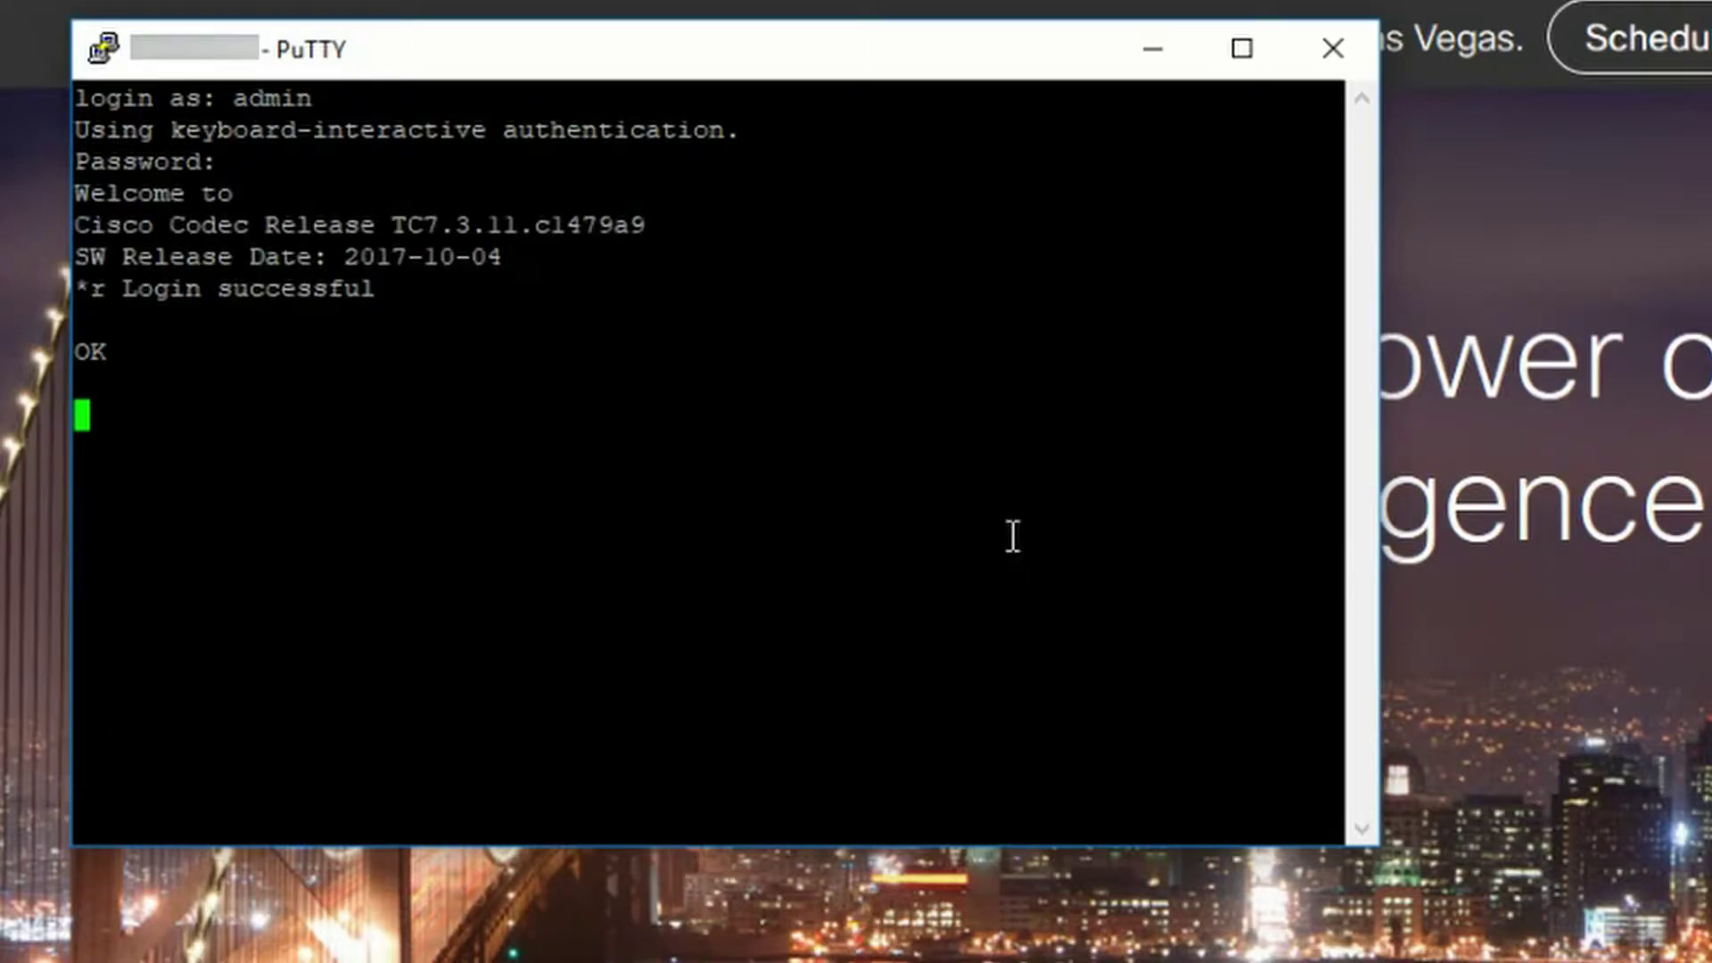
right_click(821, 63)
Duplicate the session, accept its host key alert, and log in as admin again
left_click(1056, 535)
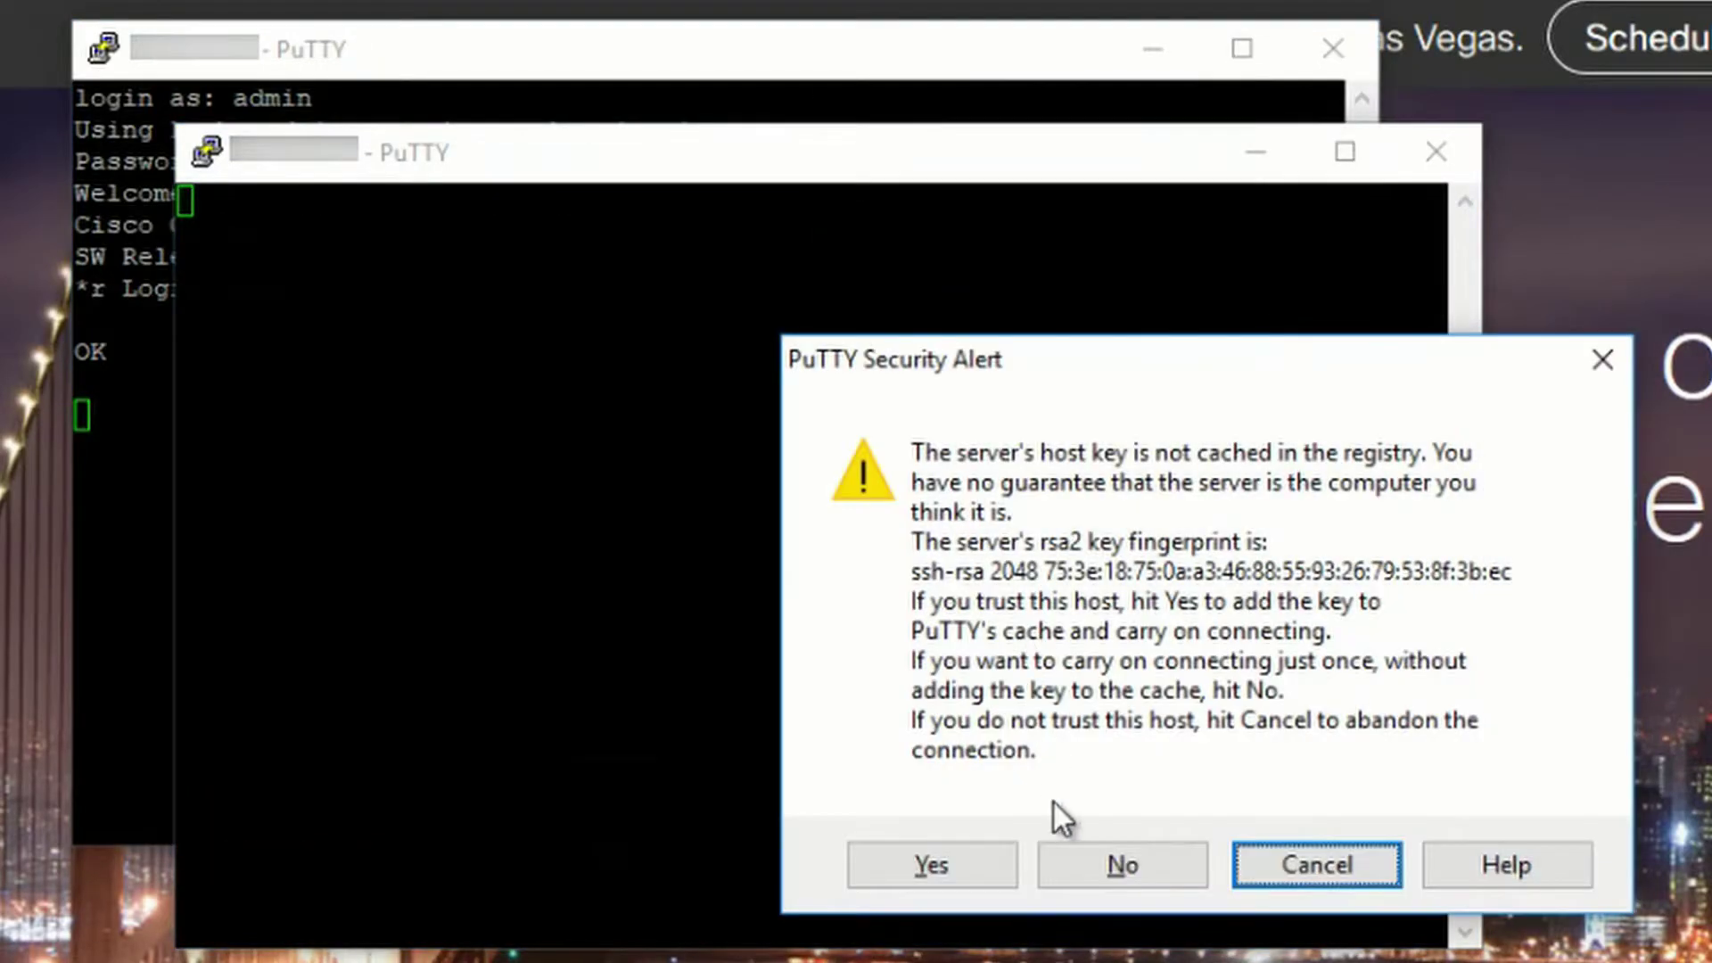
left_click(1077, 868)
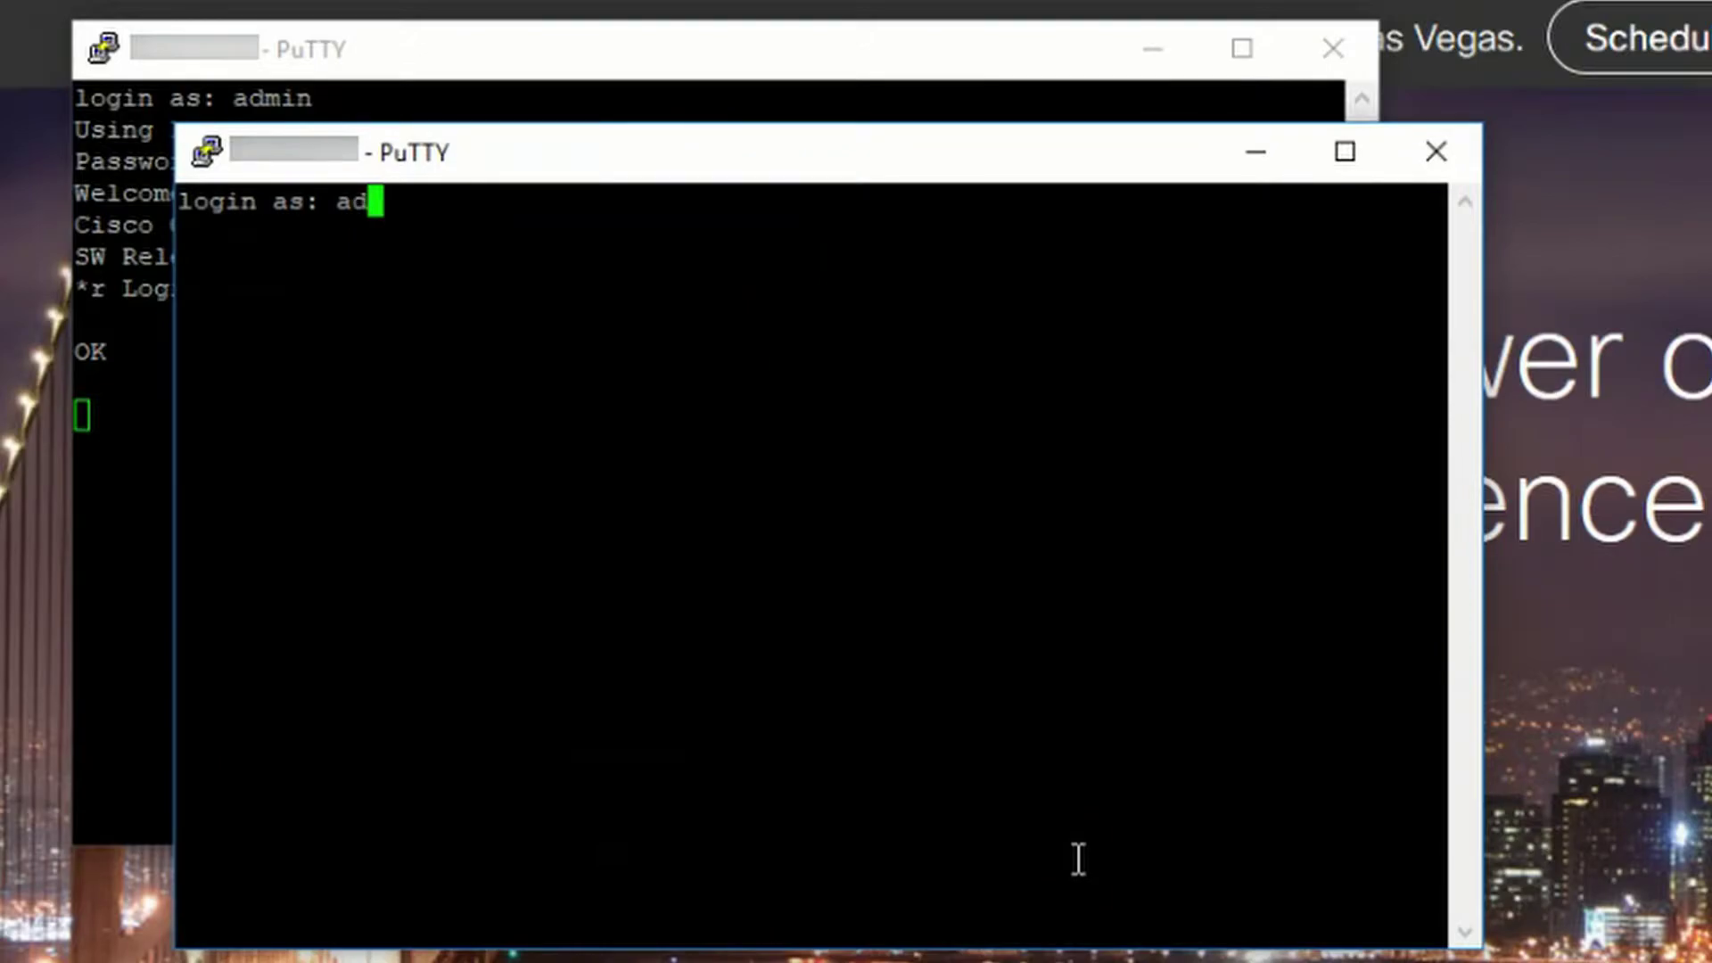
key("Return")
key("Return")
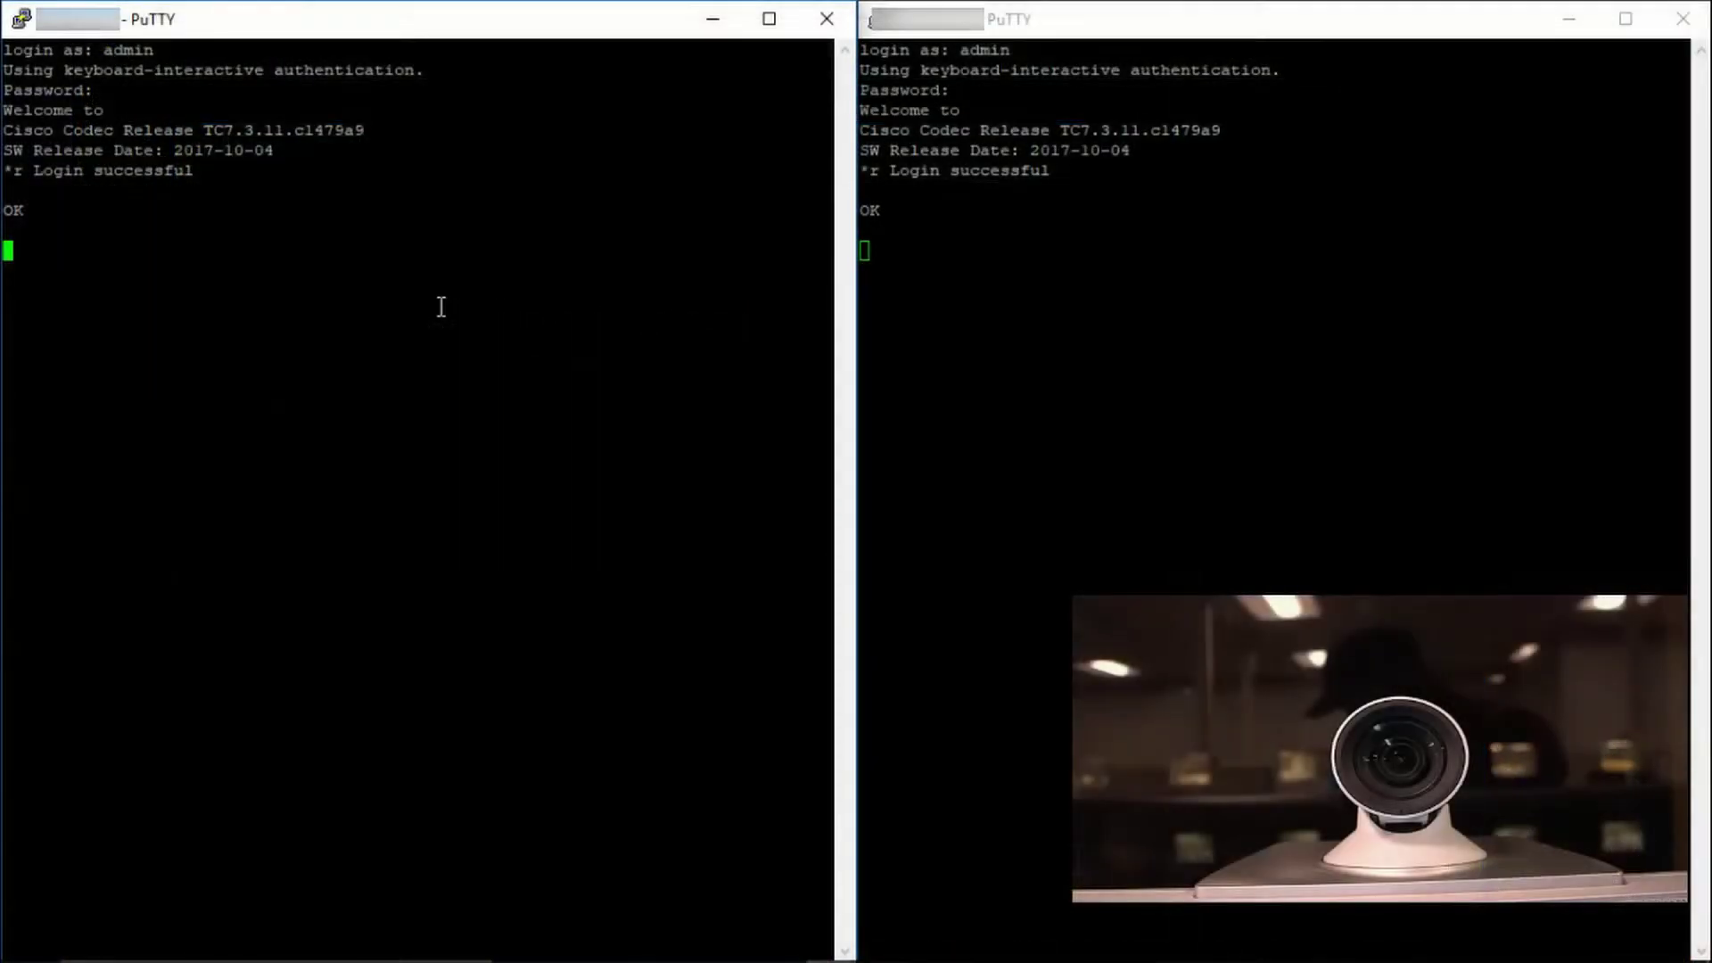
Run 'log ctx camera debug 9' and 'log ctx visca* debug 9' in the left session
key("BackSpace")
type("ctx came")
type("ra debug ")
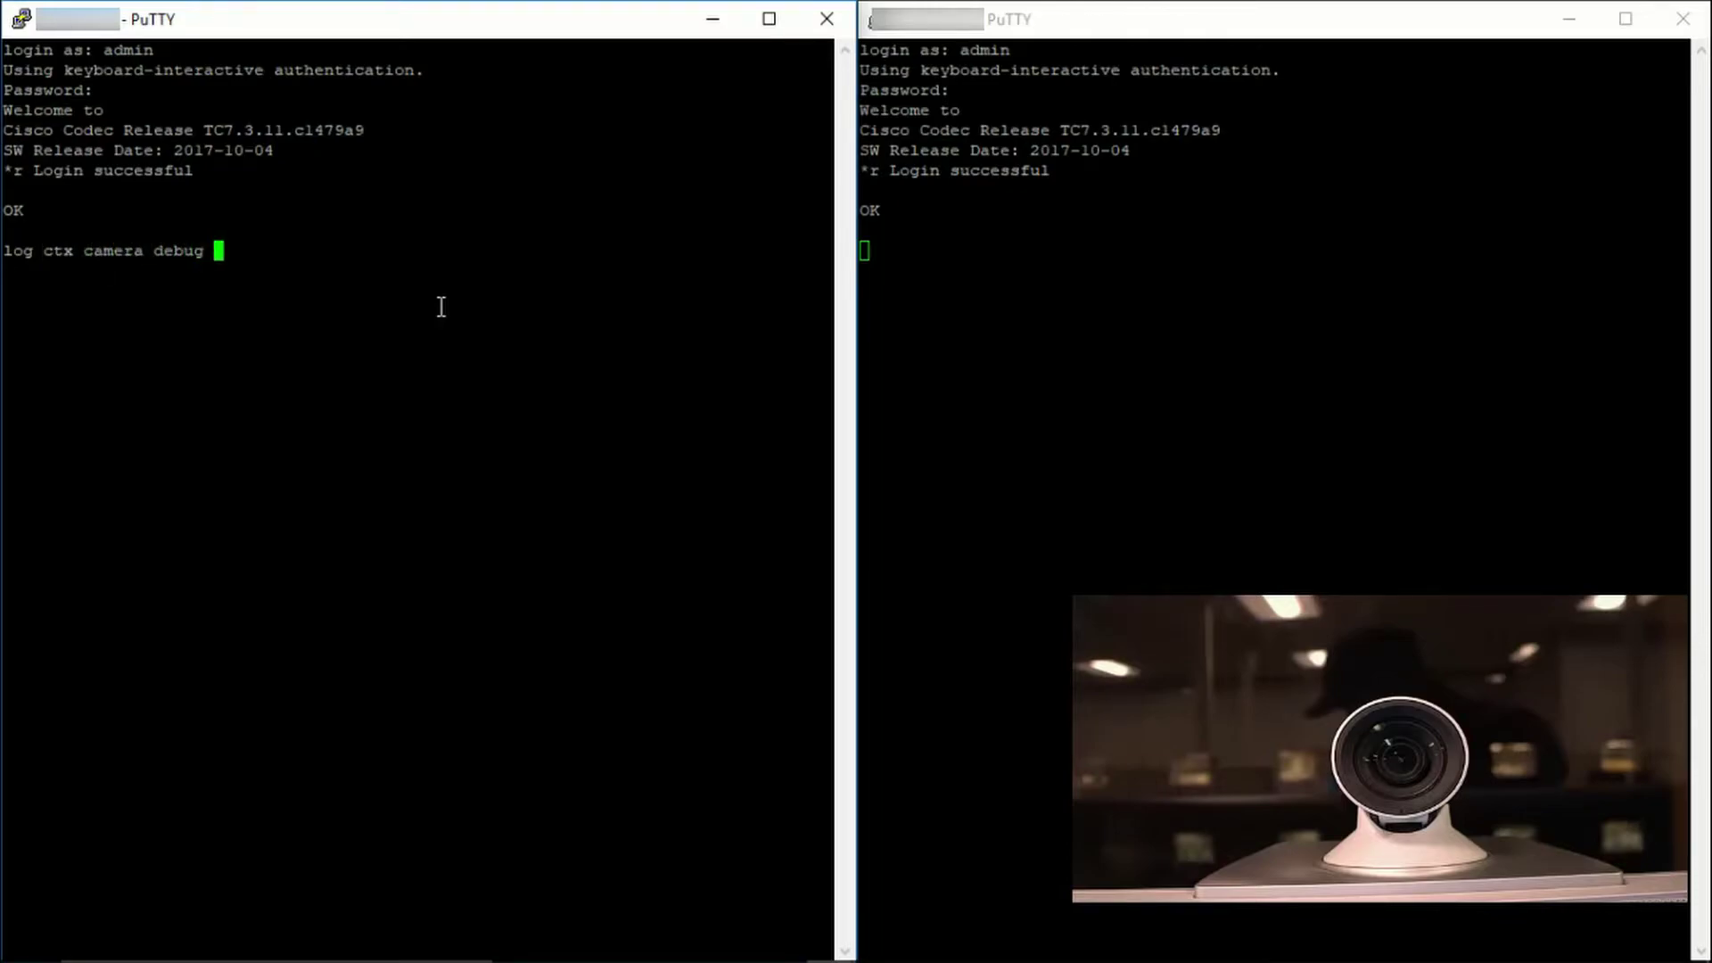
type("9")
key("Return")
type("lo")
type("g ctx visca")
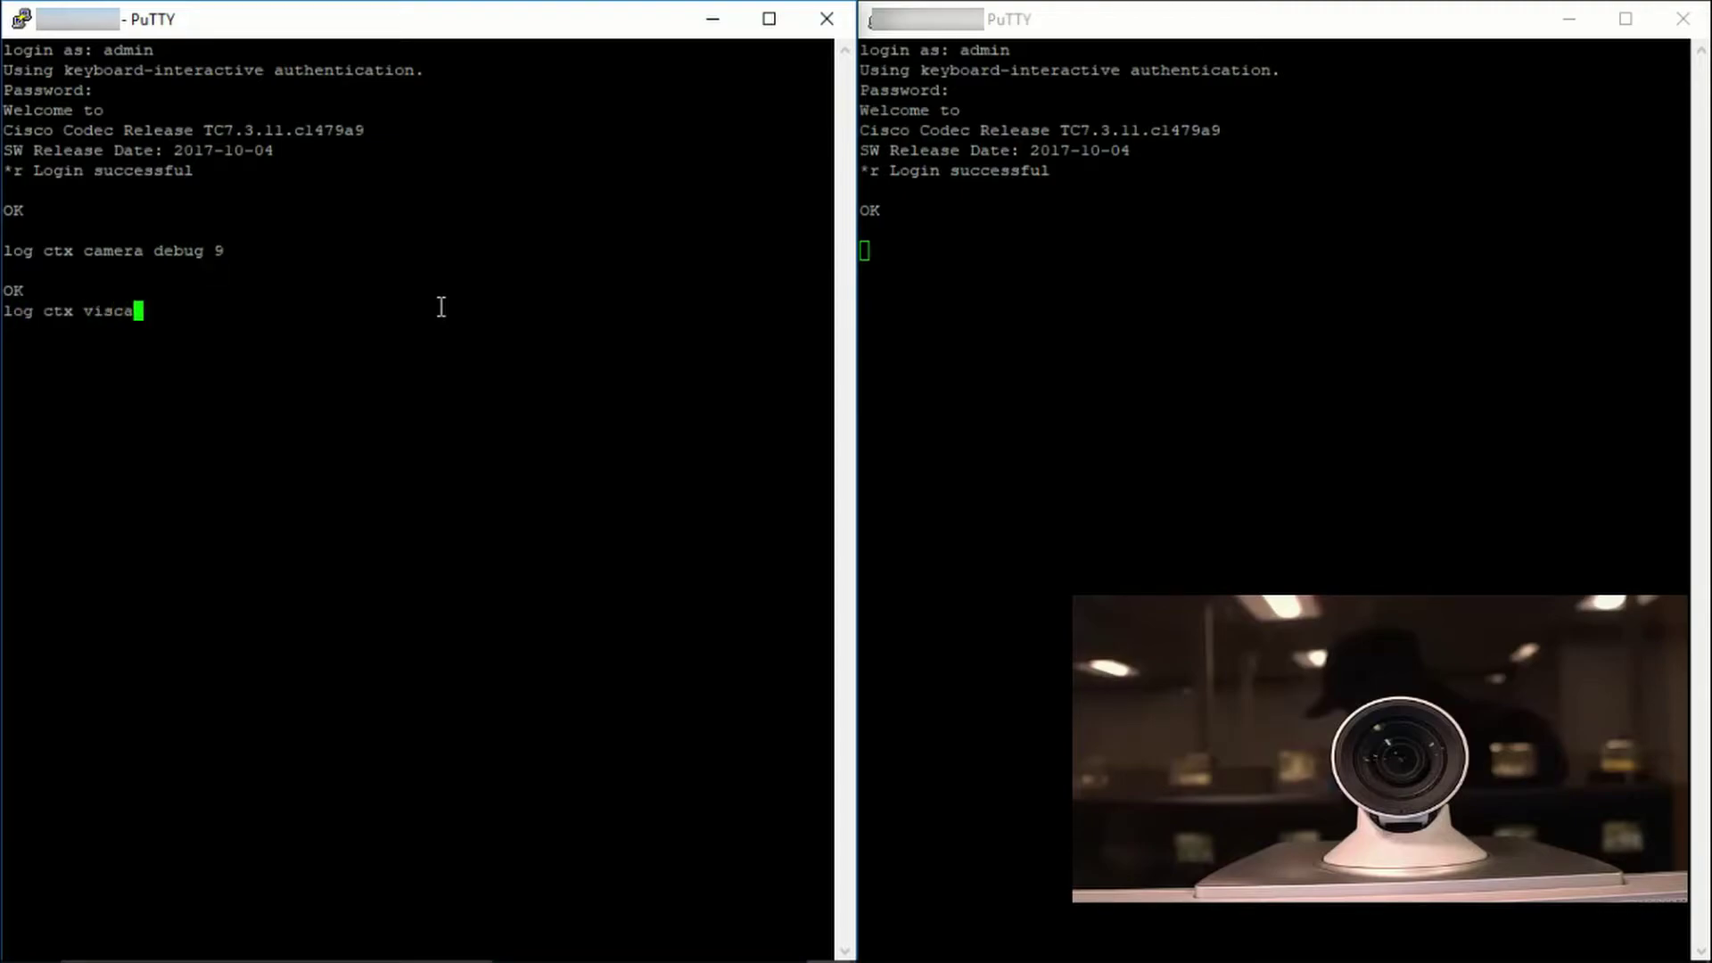
type("* debug ")
type("9")
key("Return")
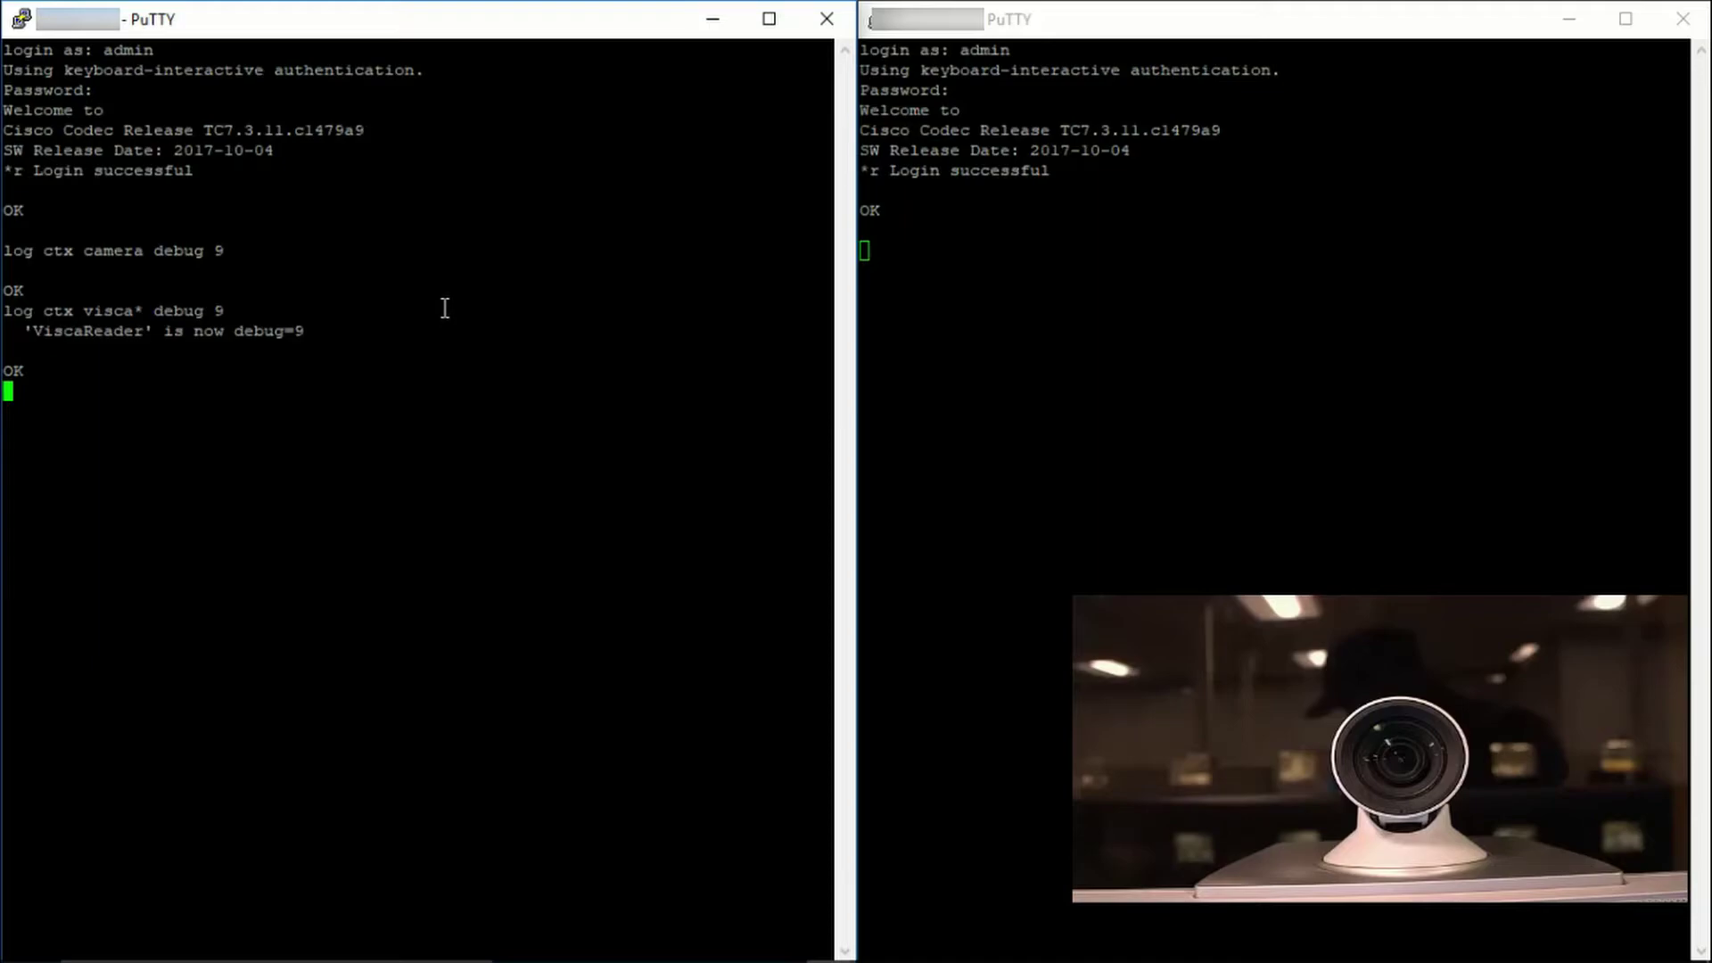
Set the left session's logging to All session output in camera_debug.log and apply
right_click(424, 31)
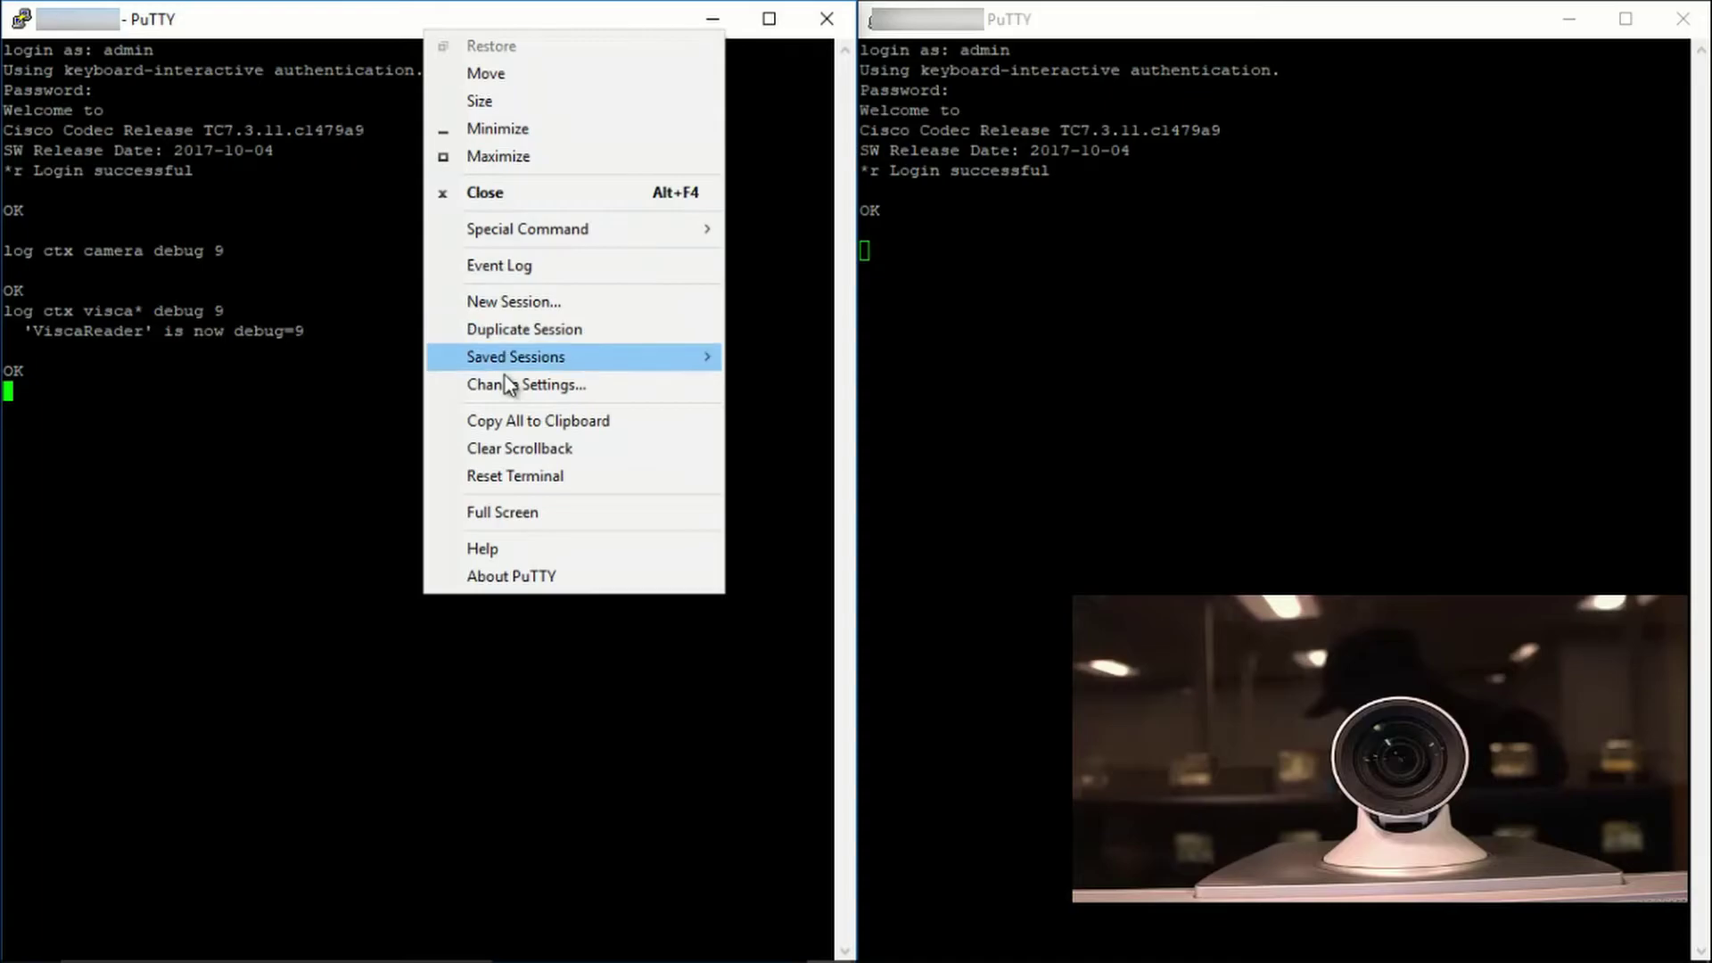
left_click(505, 385)
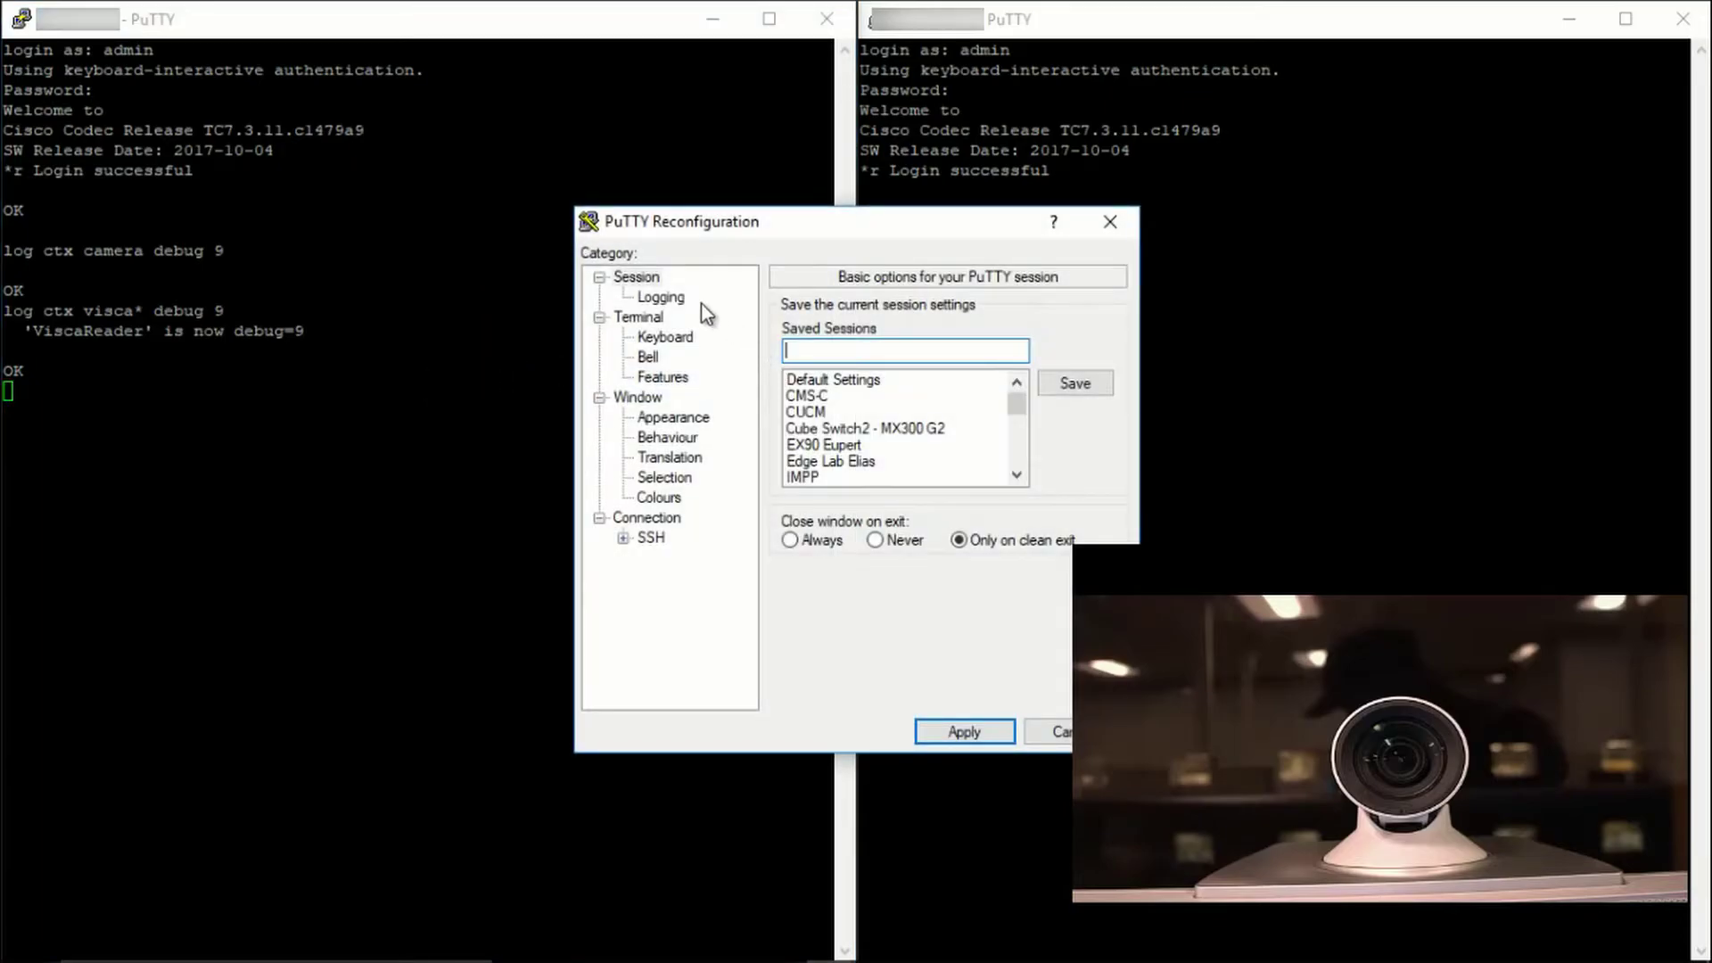
left_click(675, 298)
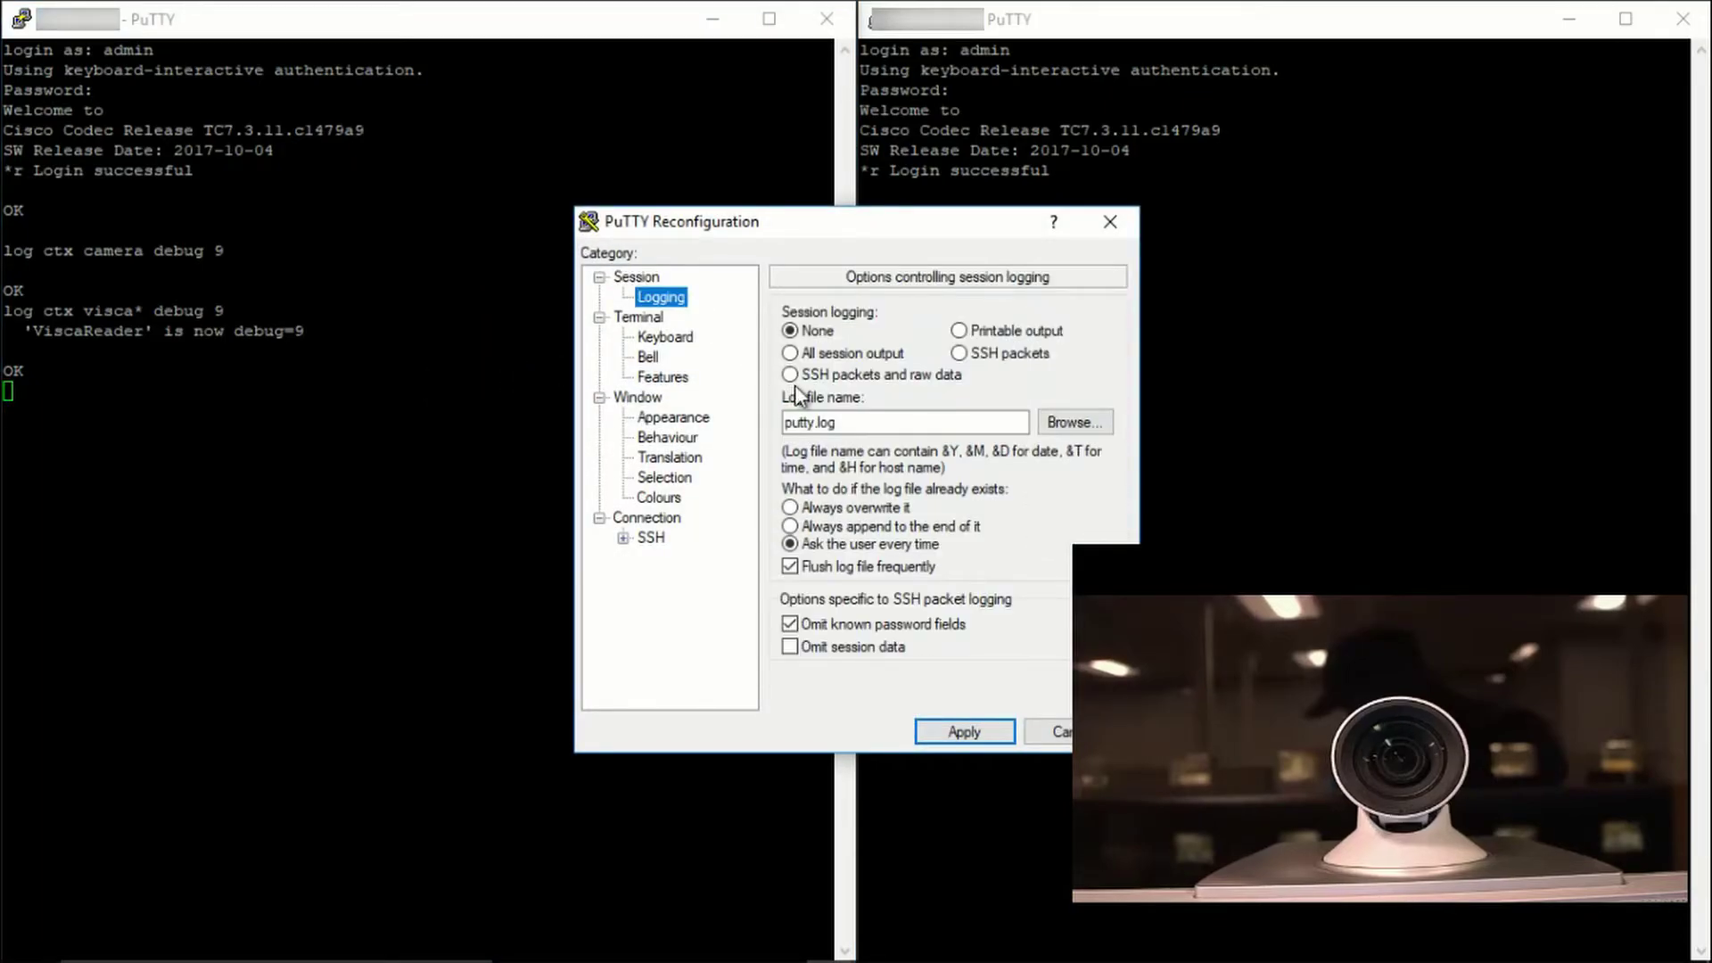
left_click(790, 354)
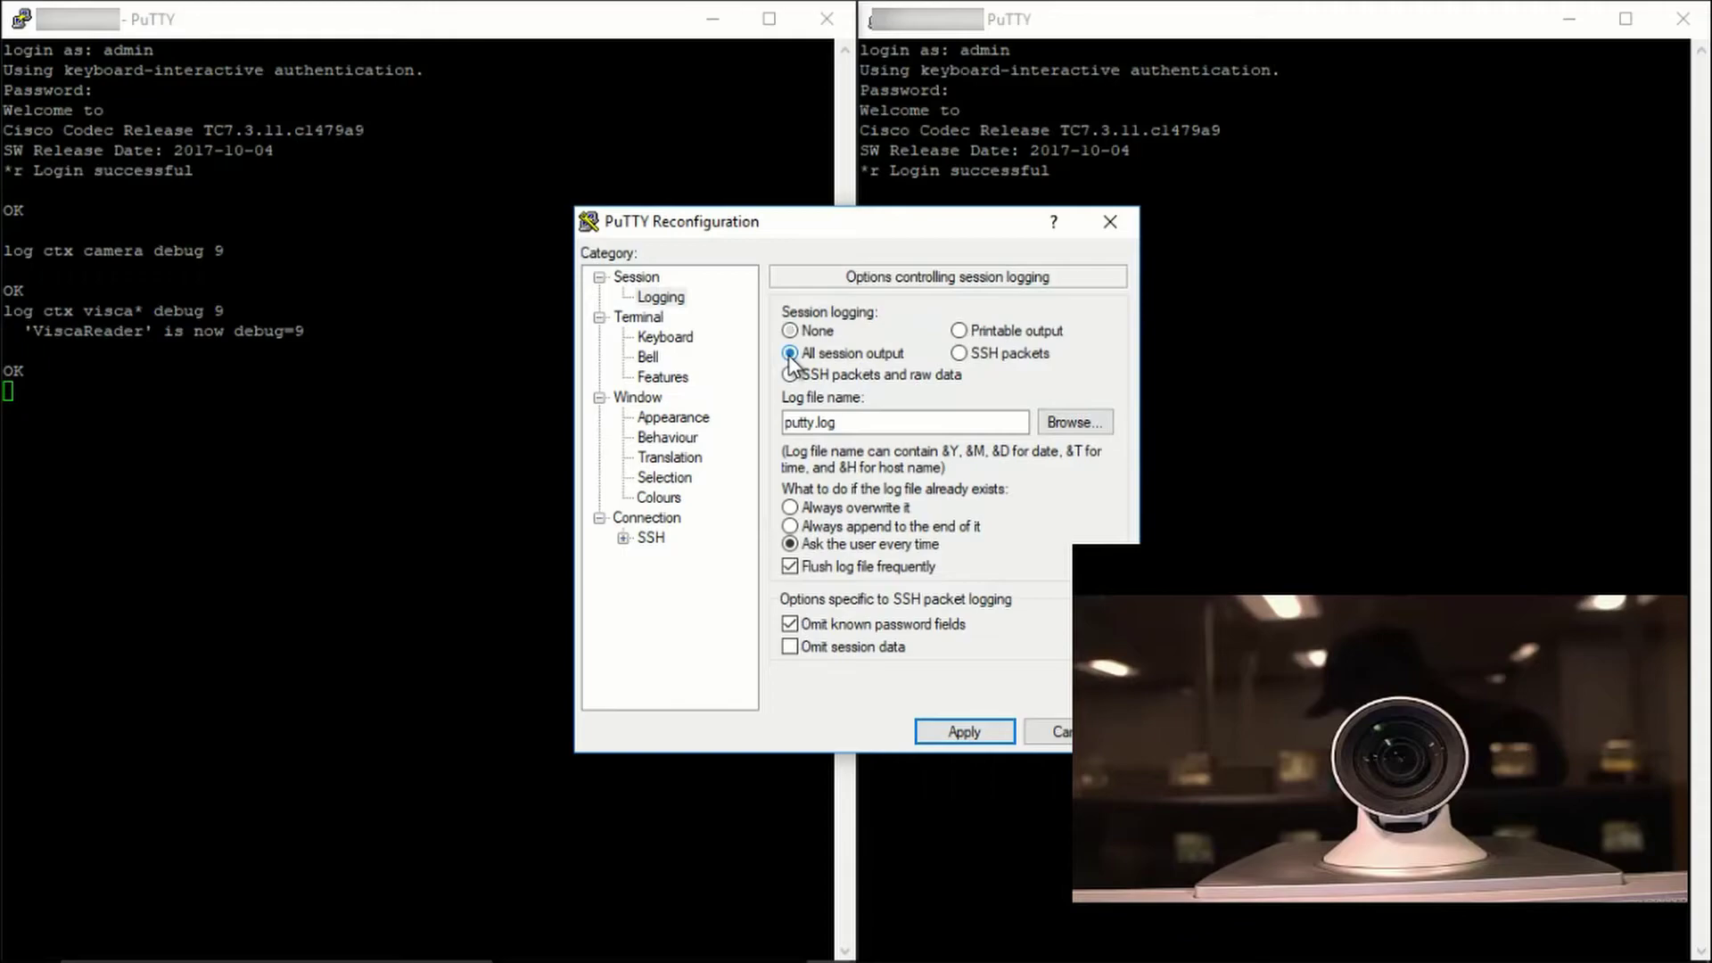
double_click(828, 421)
type("camera.log")
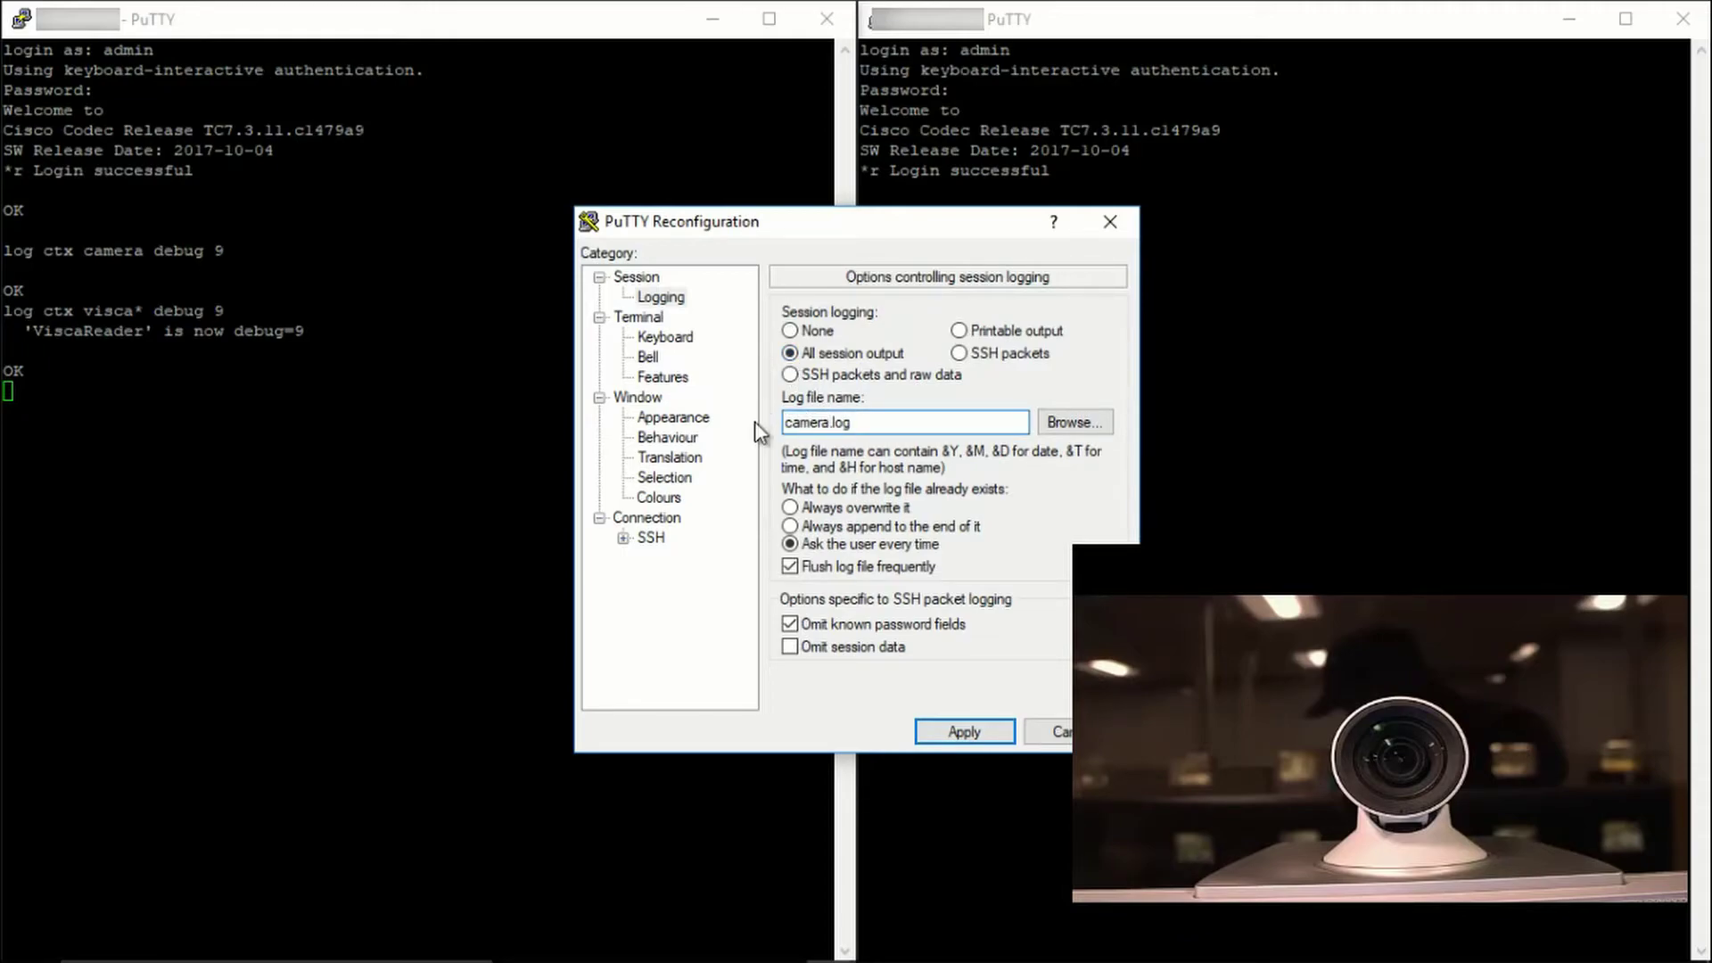
key("Left")
key("Left")
key("Left")
type("_debug")
left_click(955, 730)
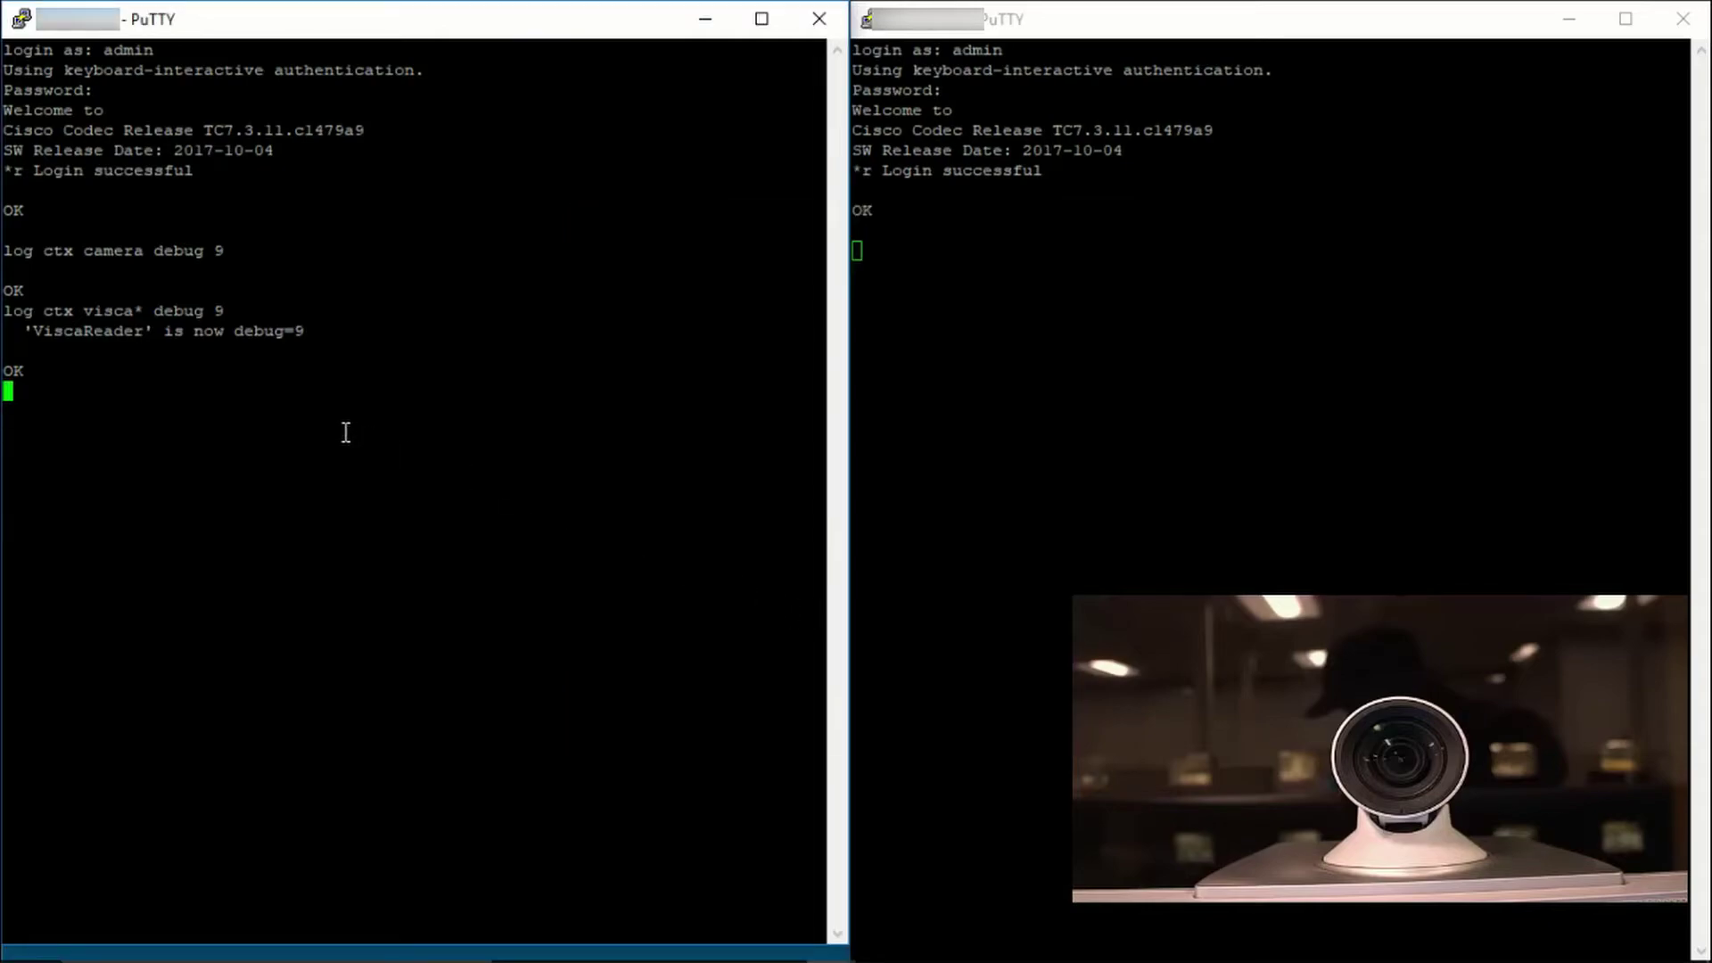
type("log c")
type("utput ")
type("on")
Run 'log output on' in the left session so debug lines start streaming
key("Return")
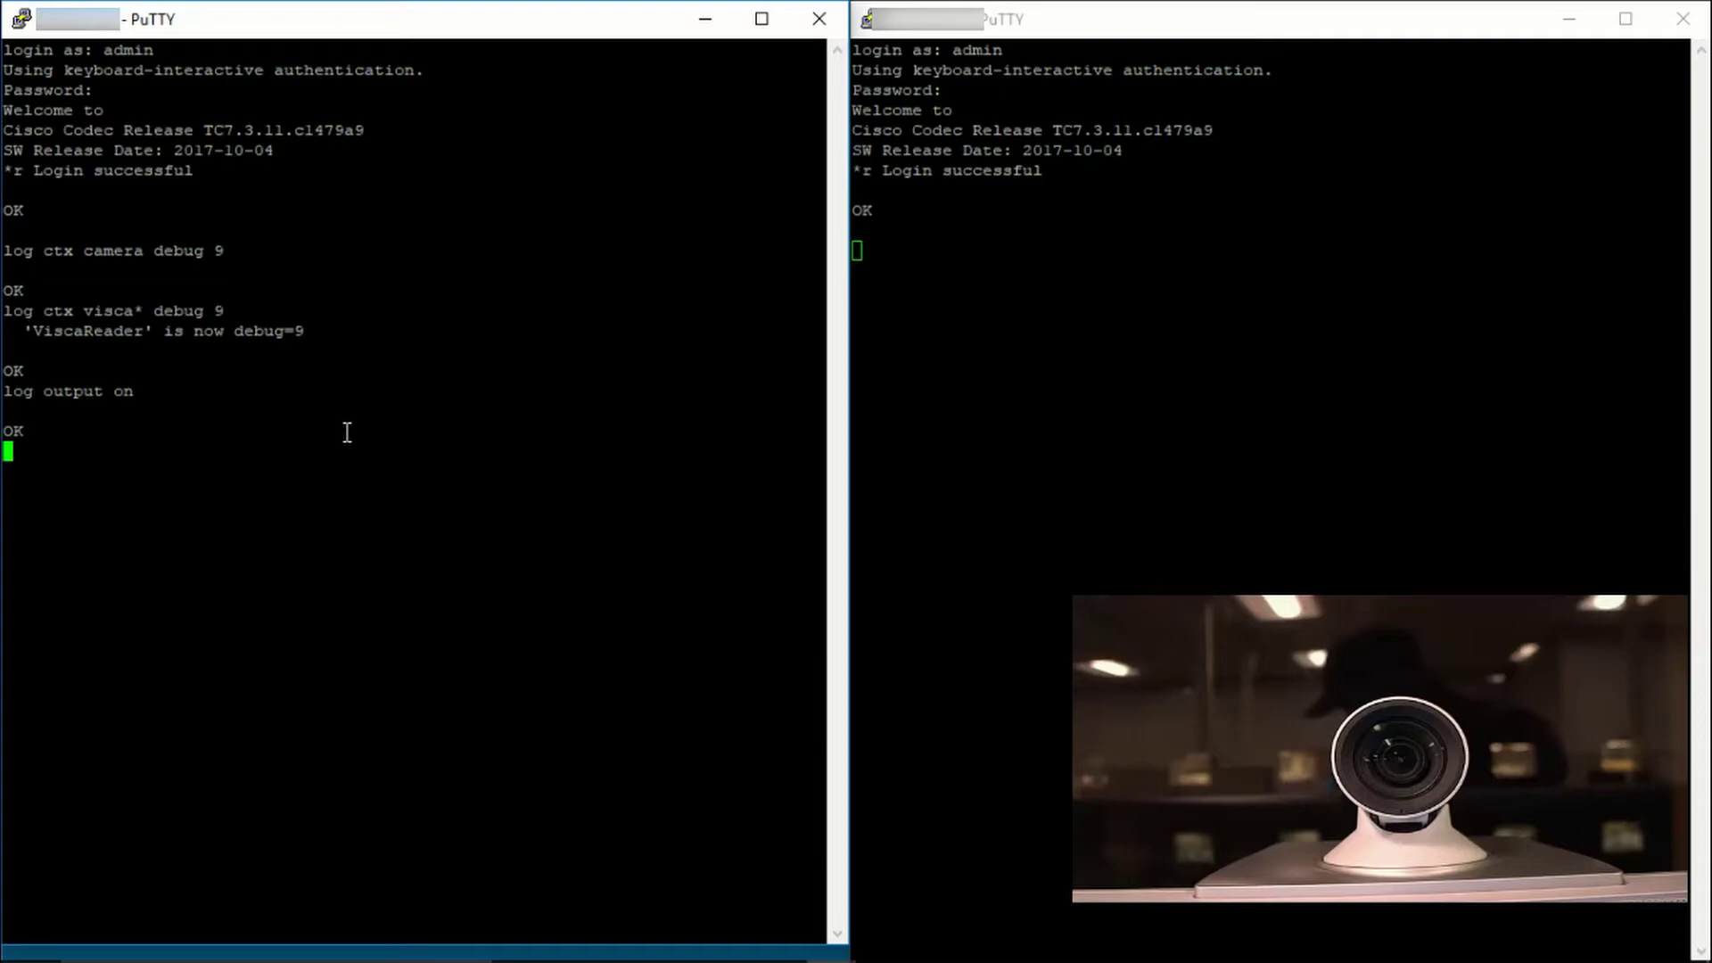
Pan camera 1 right, then left, with xCommand Camera Ramp in the right session
right_click(1043, 259)
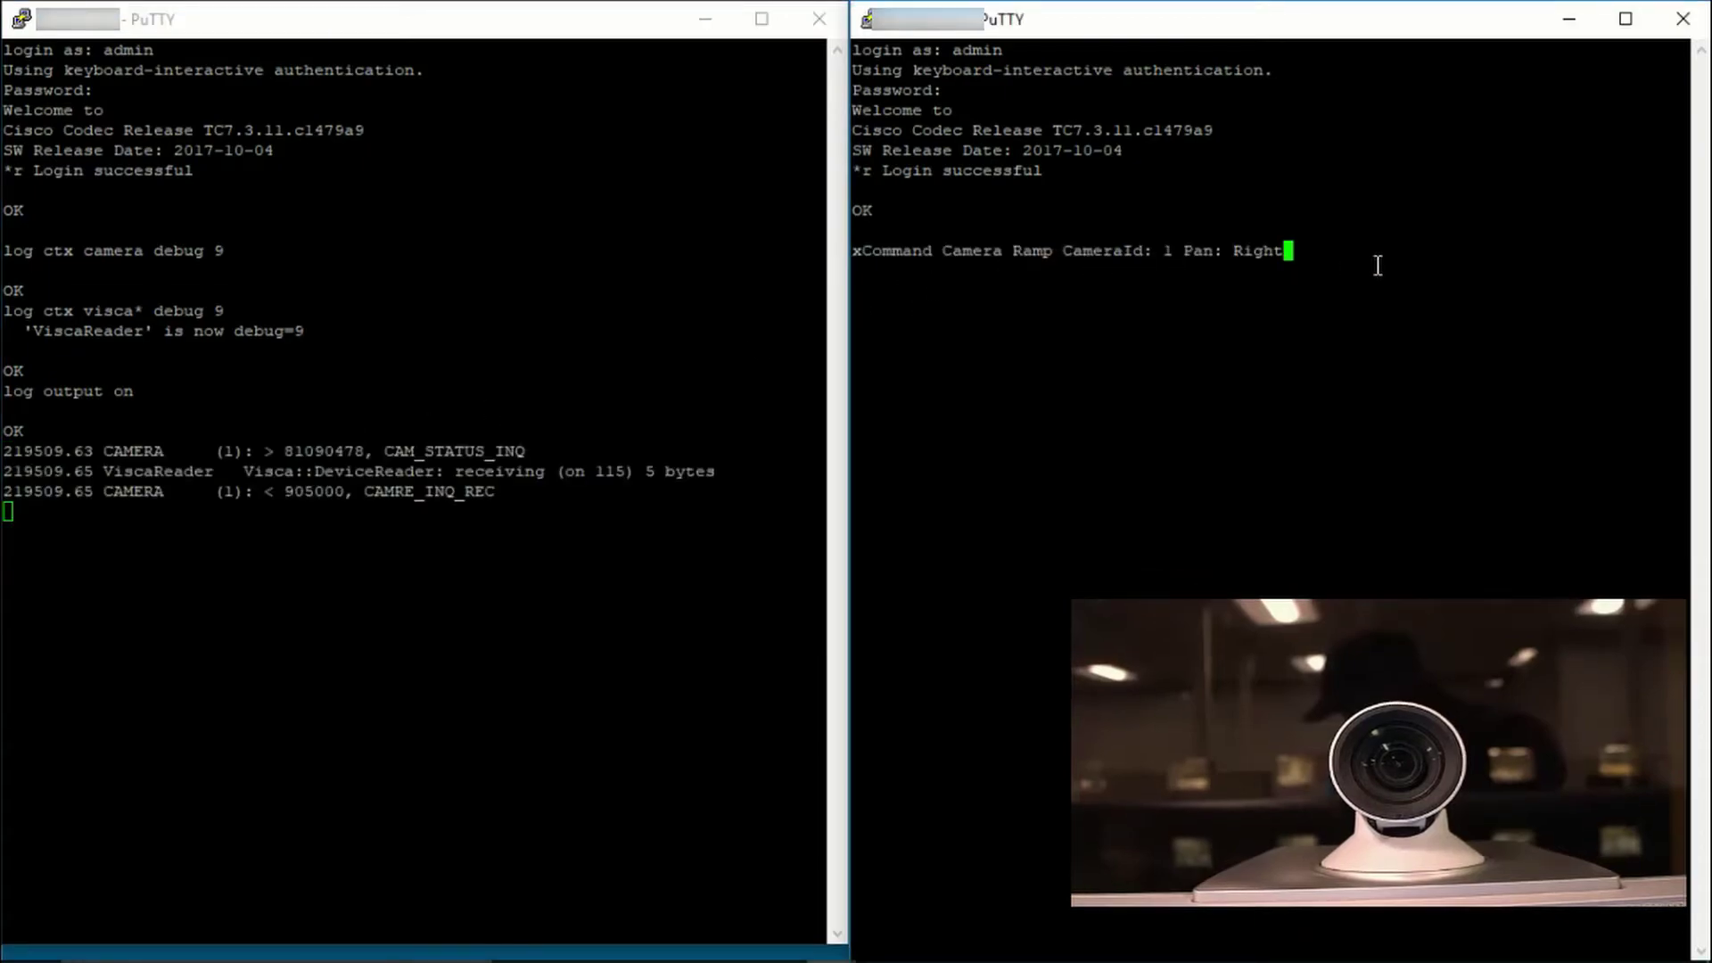
key("Return")
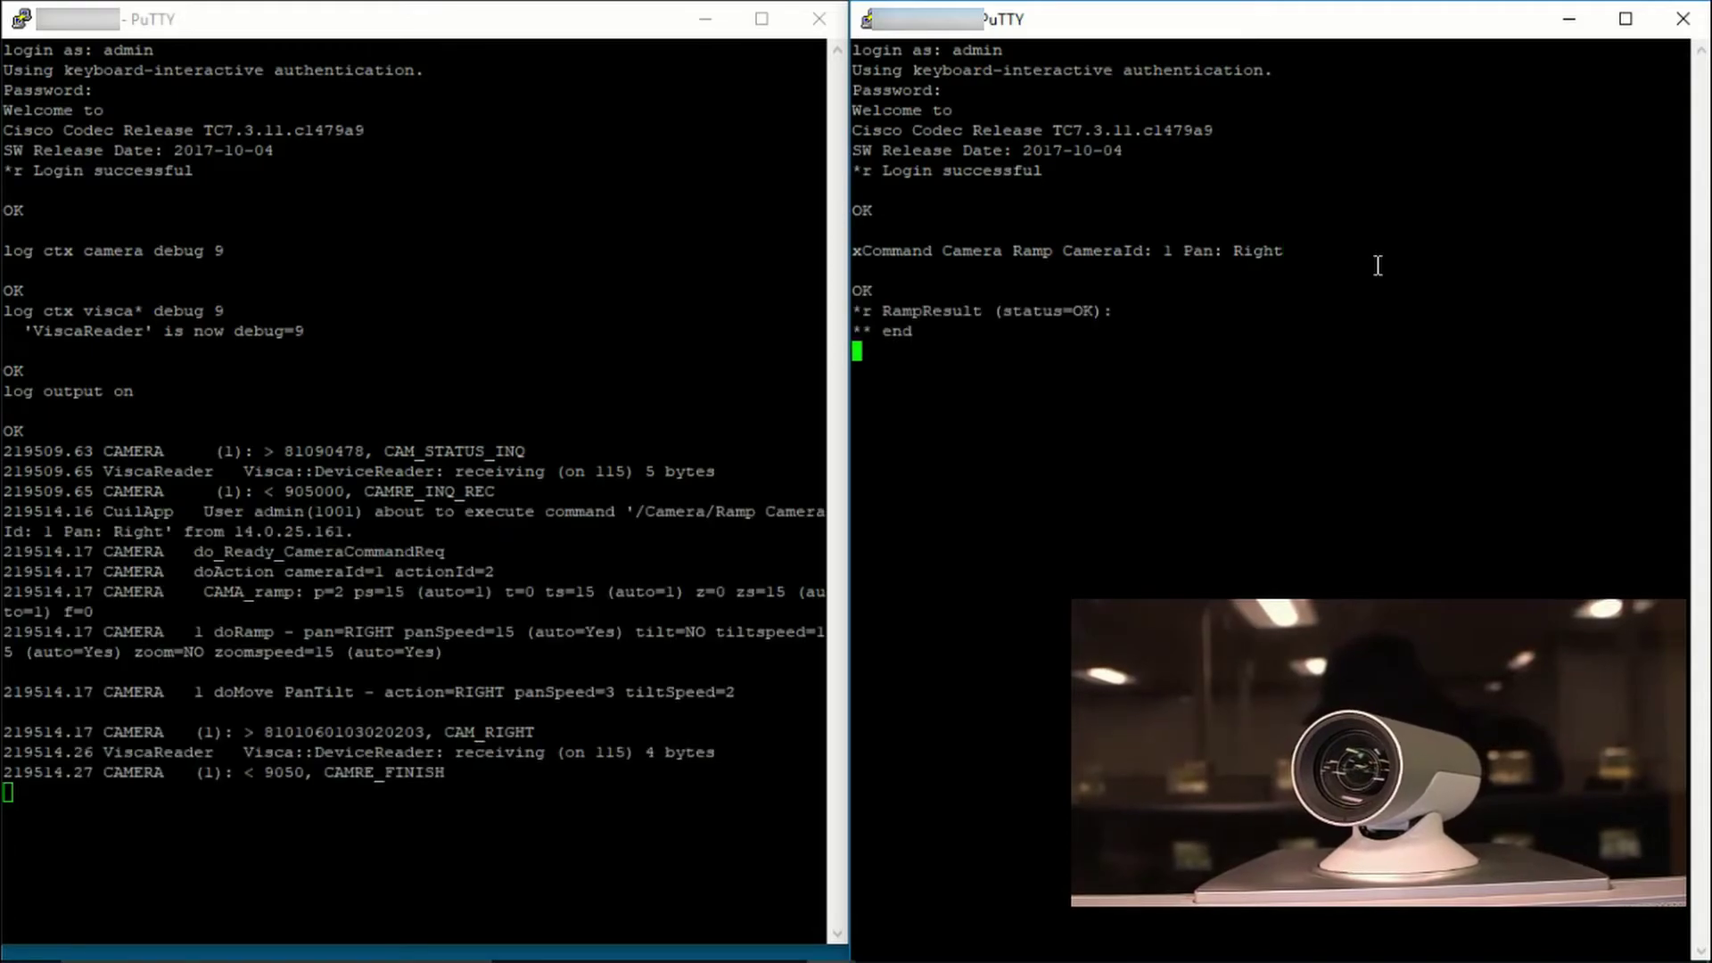
right_click(1377, 265)
type("Left")
key("Return")
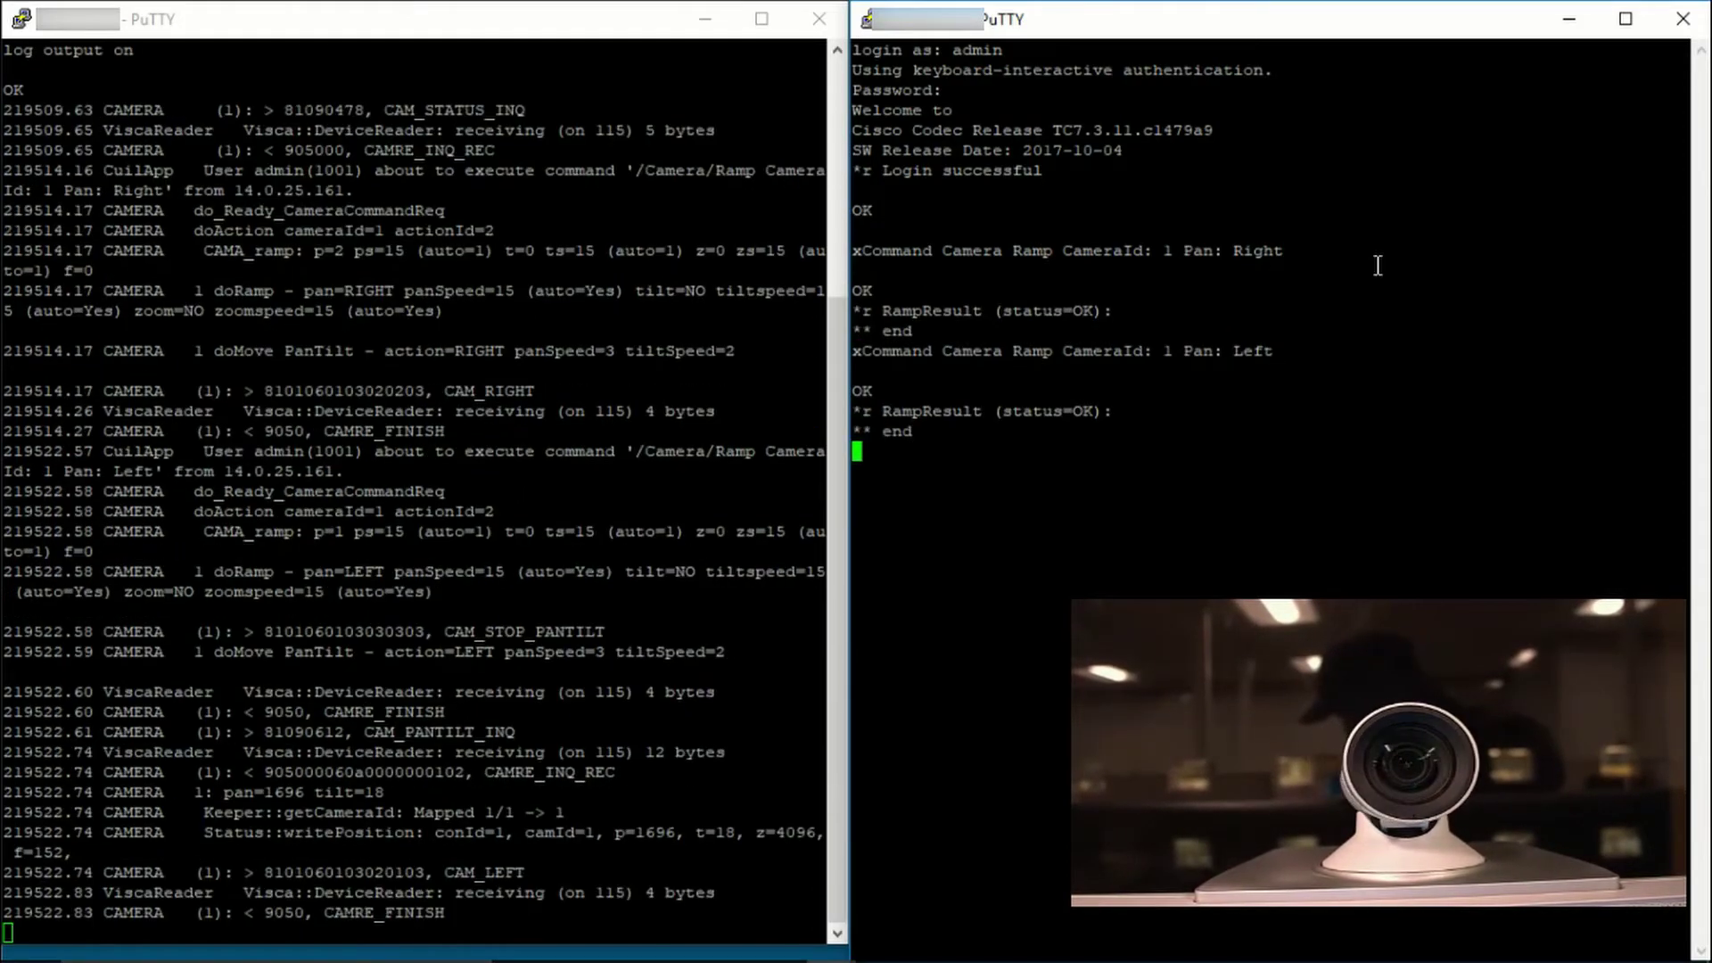
Edit the recalled Camera Ramp command to tilt camera 1 up, then down
key("Up")
key("Left")
key("Left")
key("Left")
key("BackSpace")
key("BackSpace")
key("BackSpace")
type("Tilt")
key("Right")
key("Right")
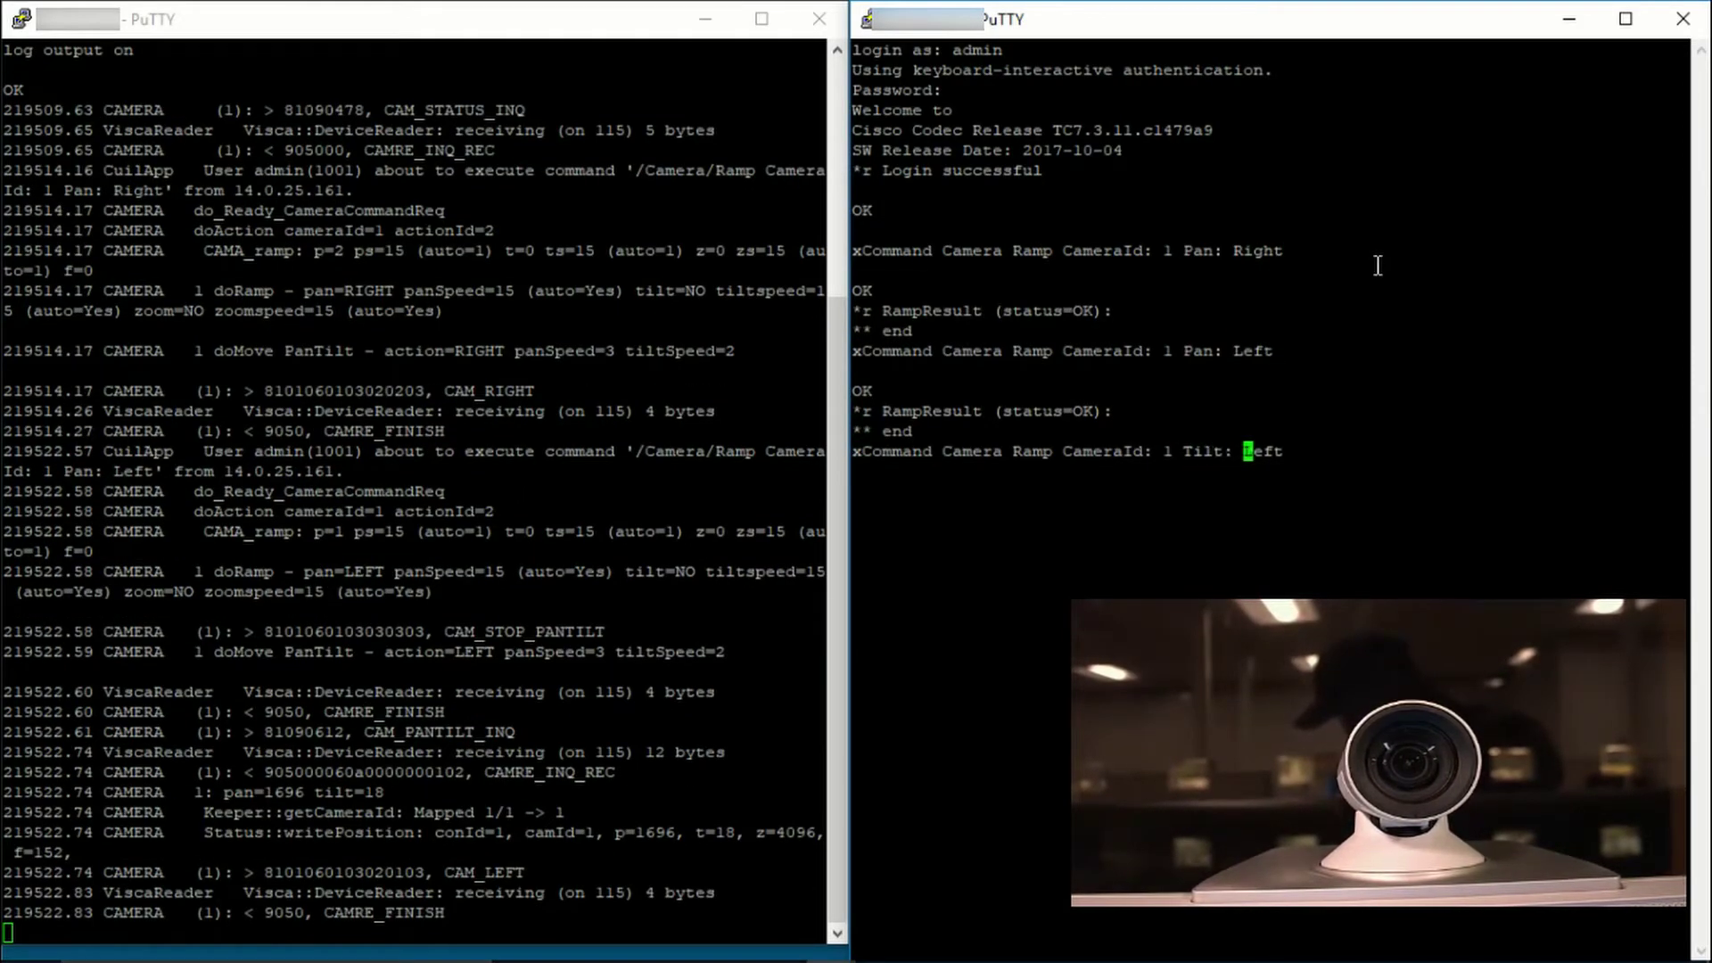
key("Delete")
key("Delete")
key("Delete")
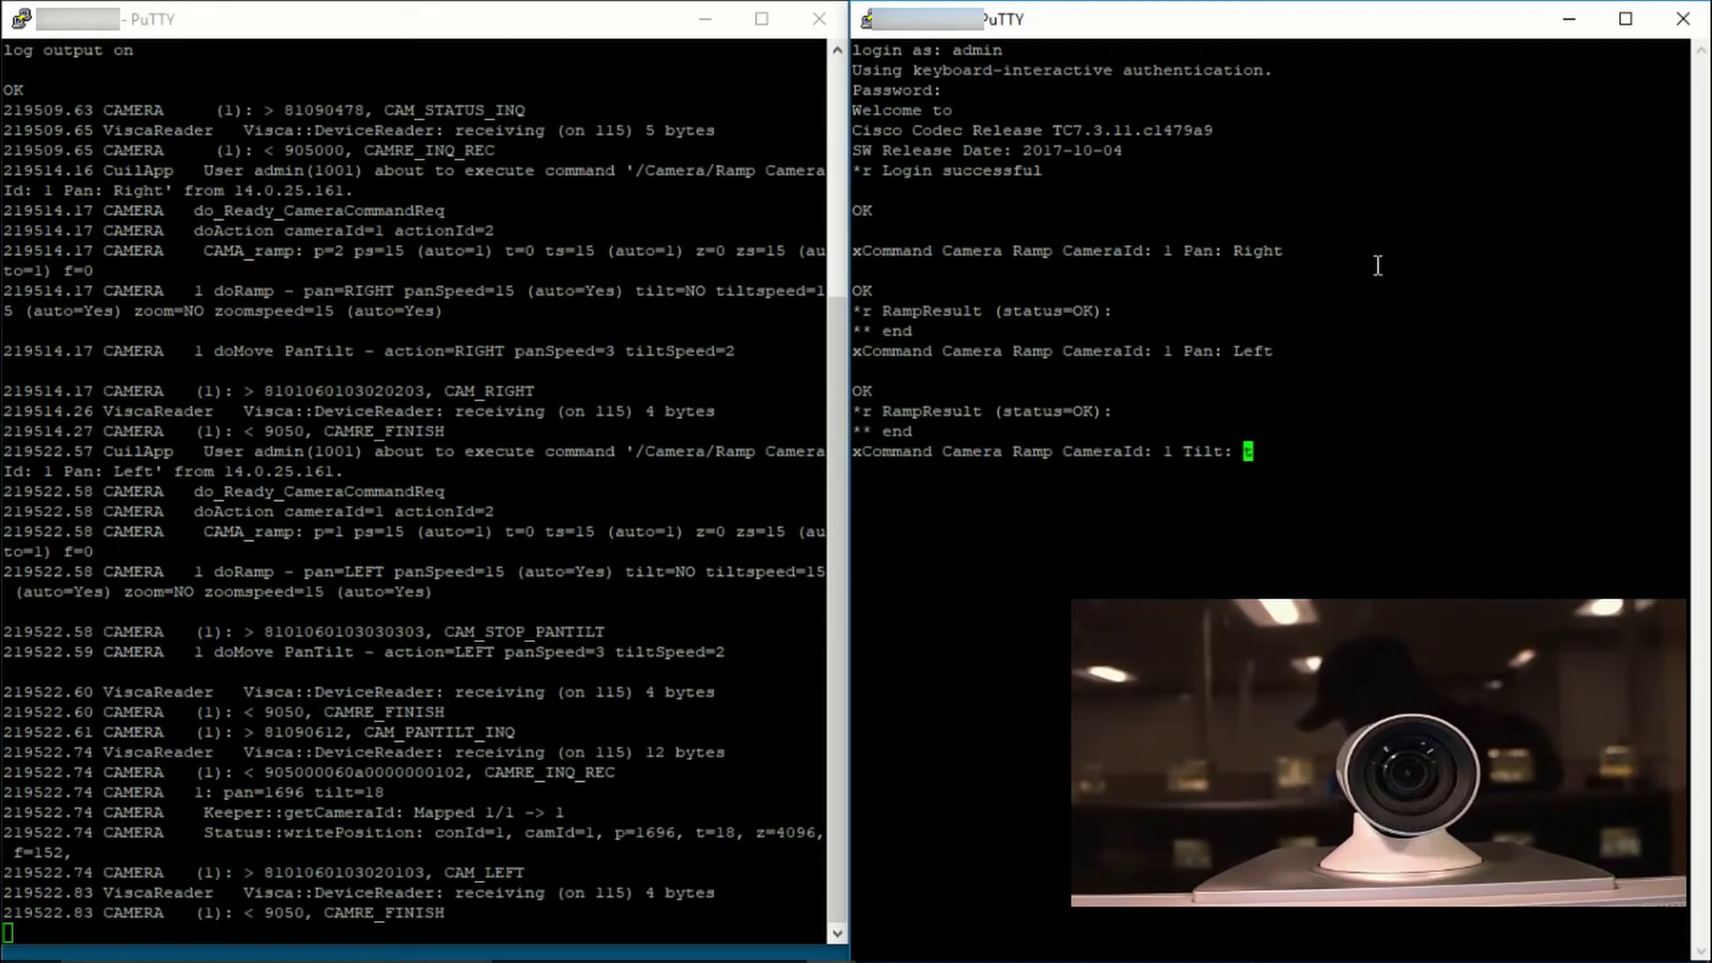
type("up")
key("Return")
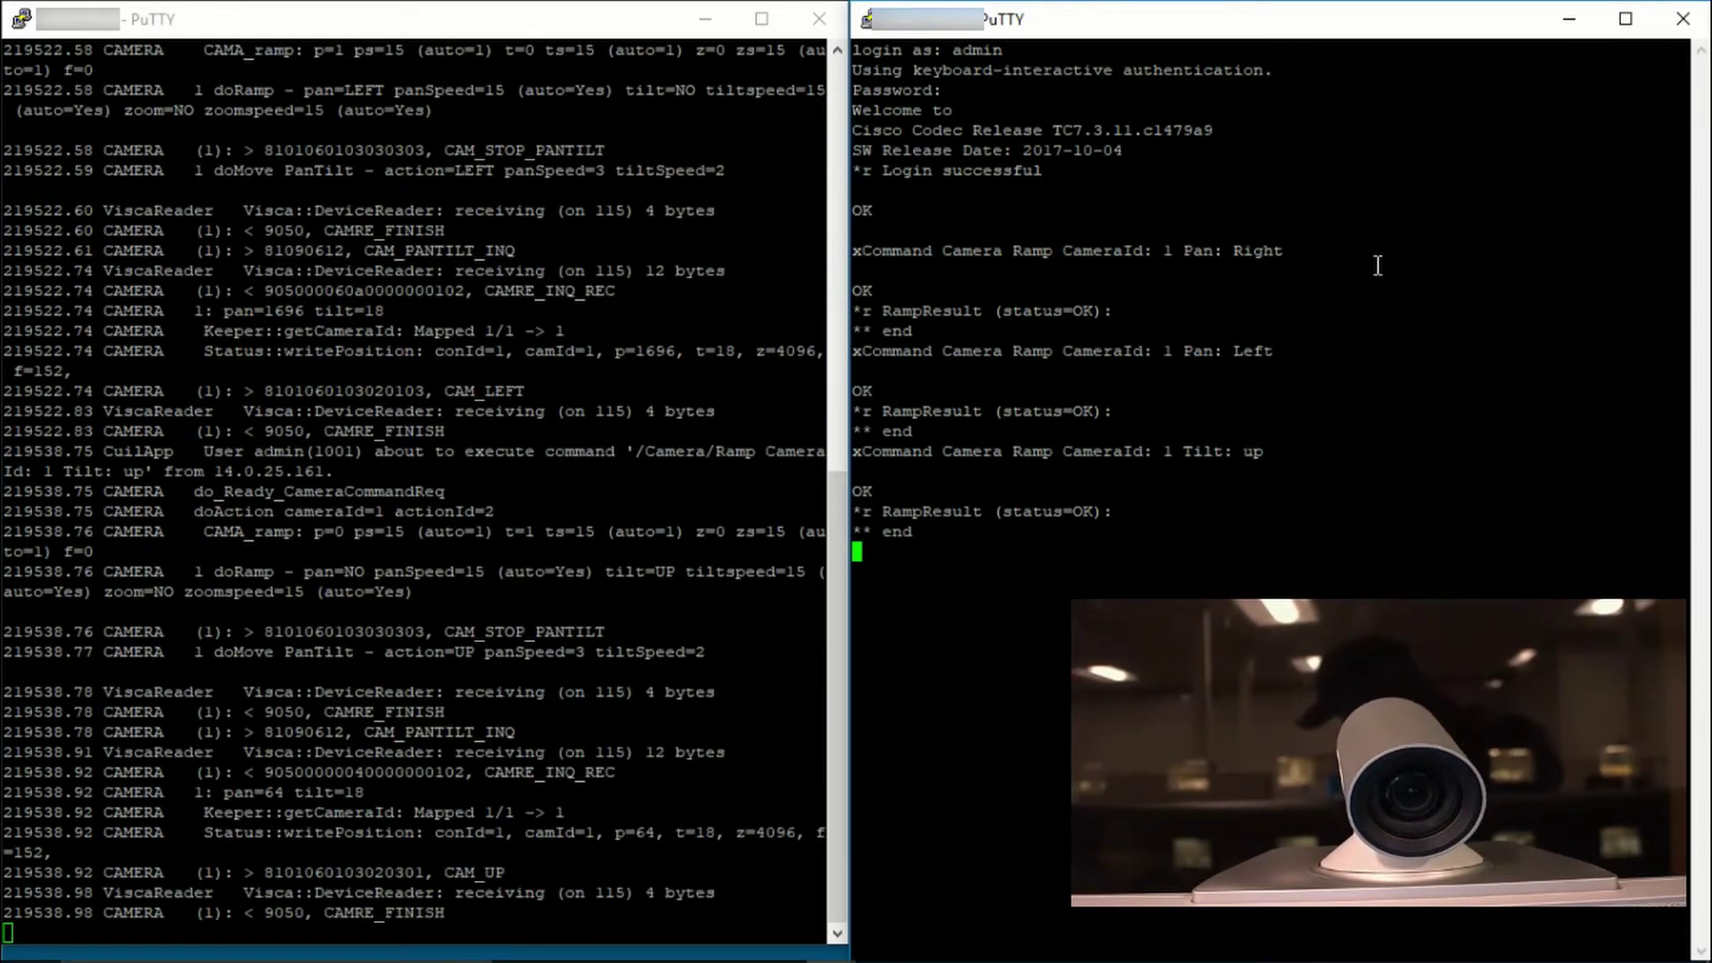
key("Up")
key("BackSpace")
key("BackSpace")
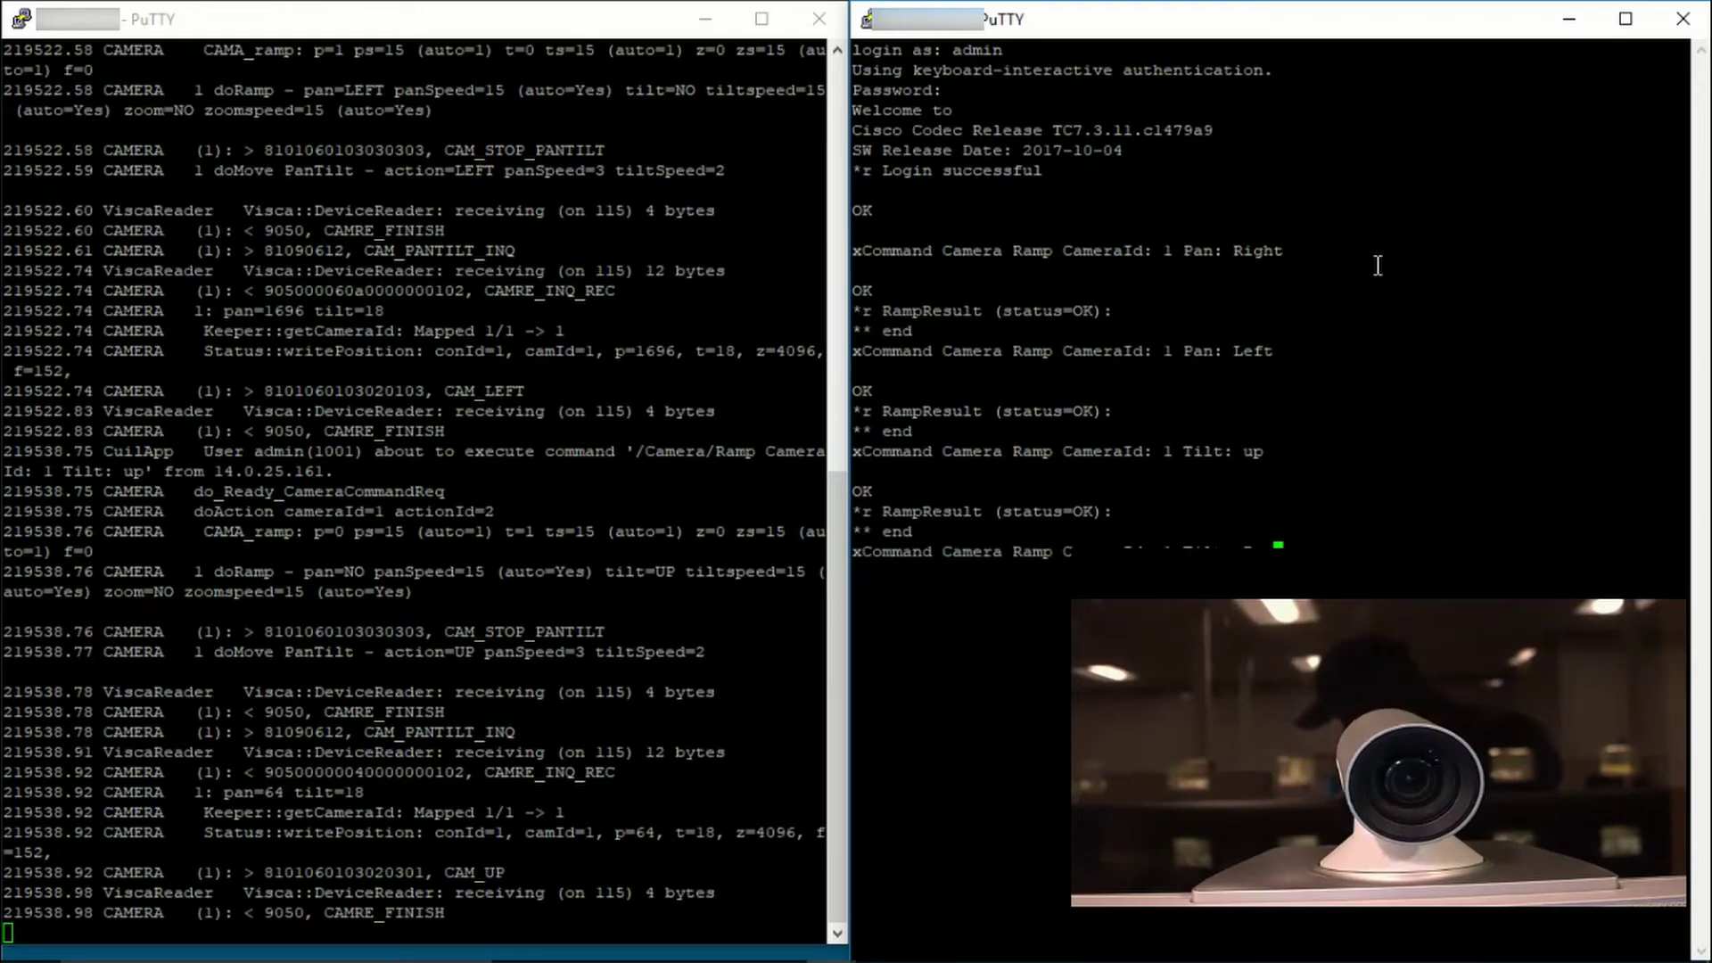
type("Down")
key("Return")
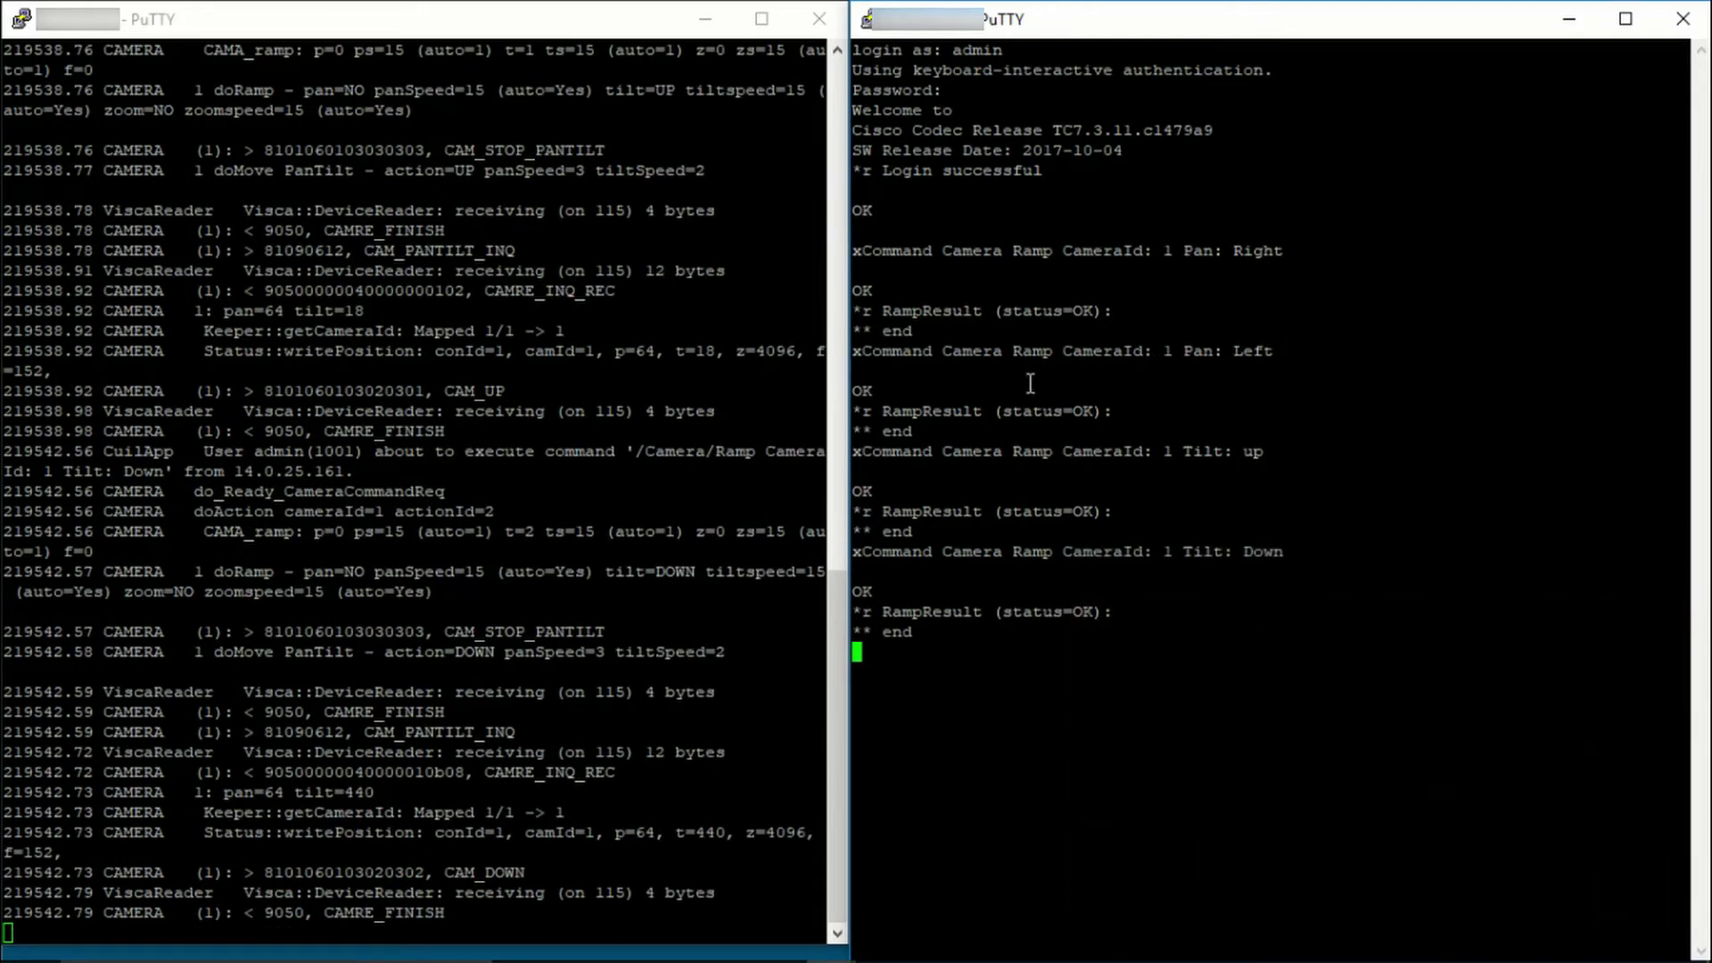
In the left session run 'log output off', reset camera and visca* debug to 0, then 'bye'
left_click(733, 403)
type("log output off")
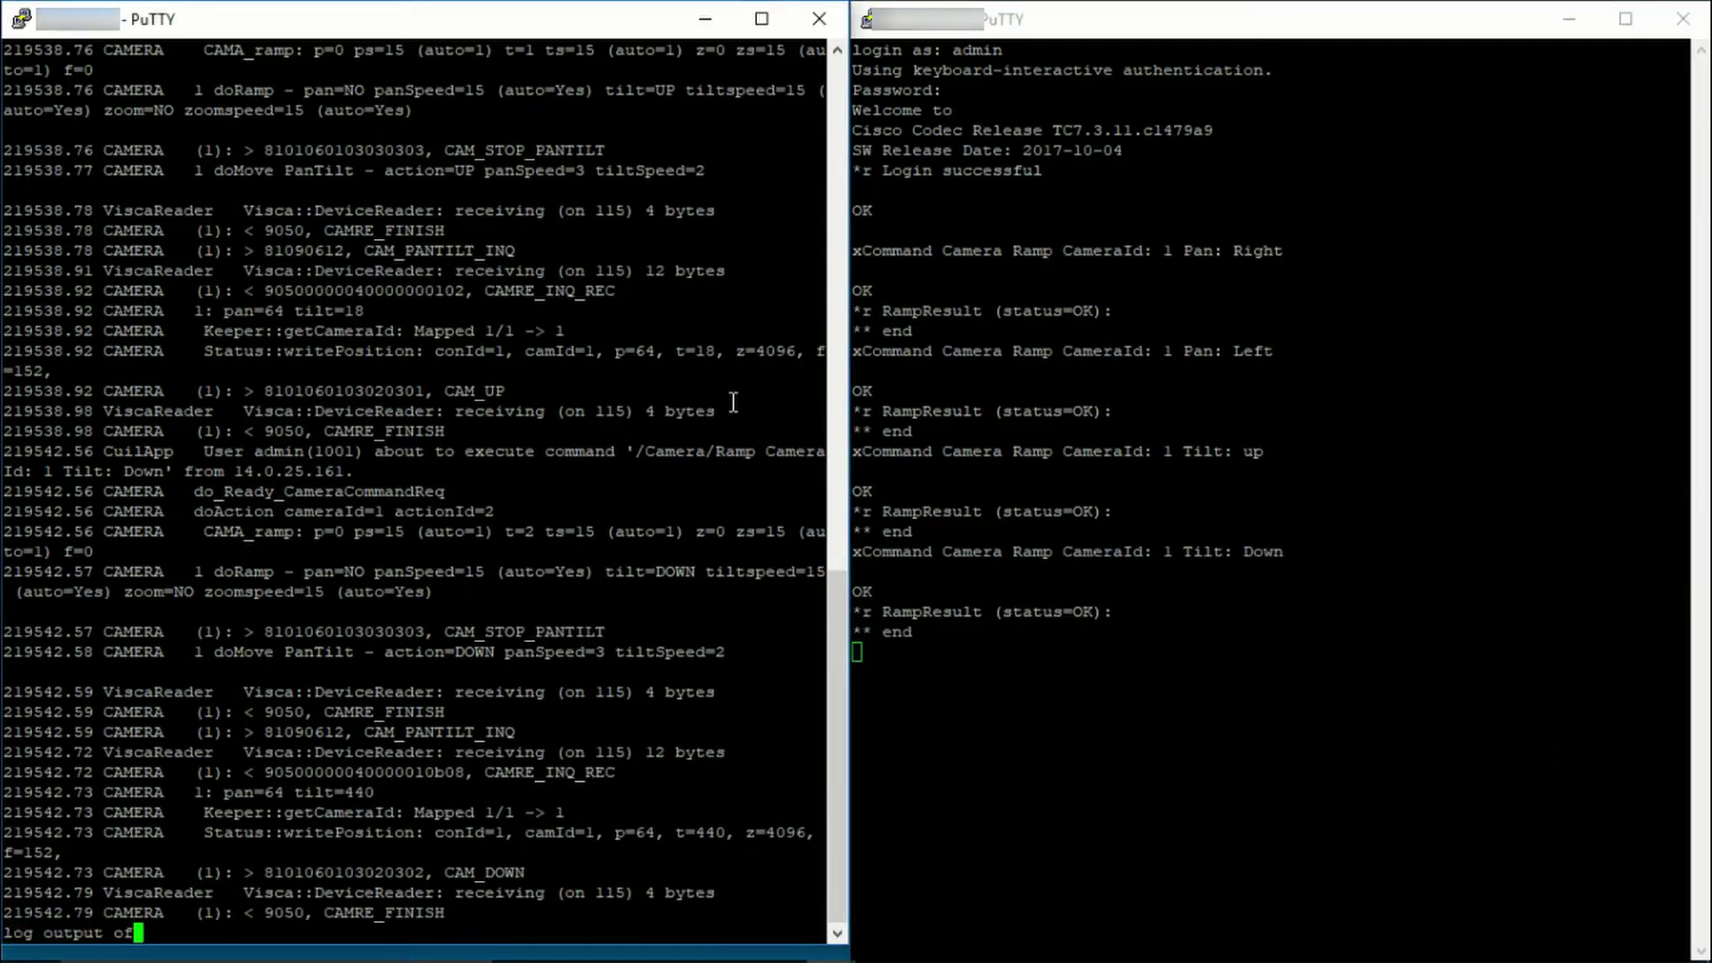
key("Return")
type("log ctx camera debug 0")
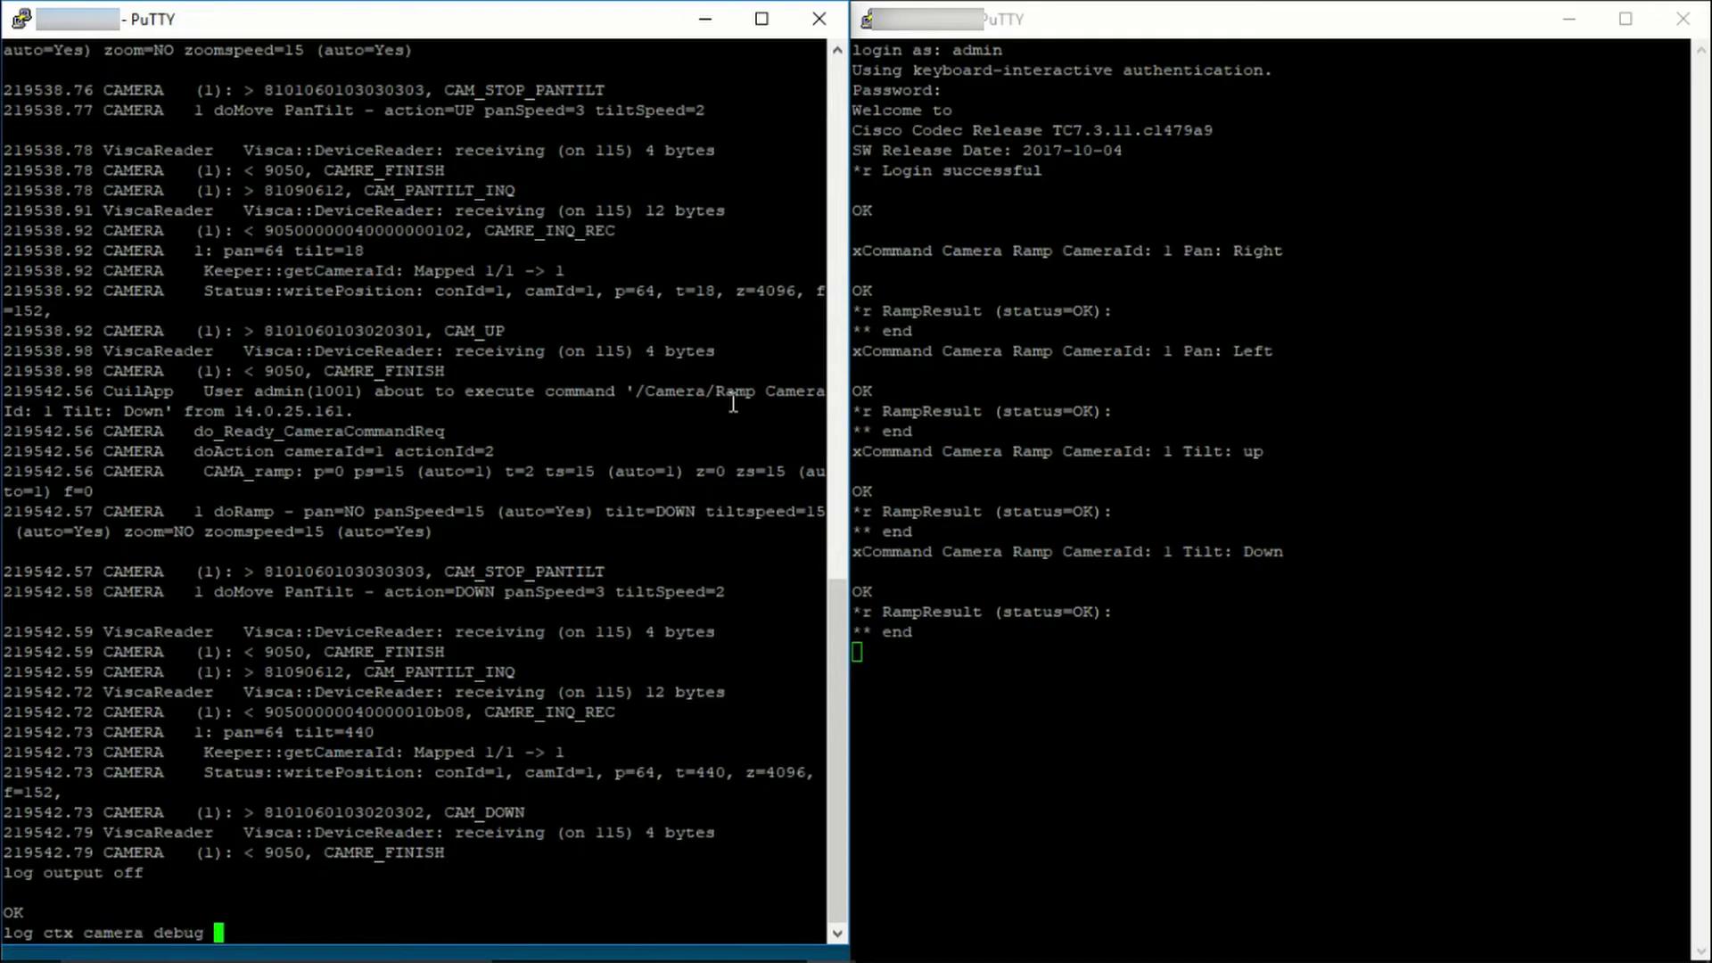
key("Return")
type("log ctx visca* debug ")
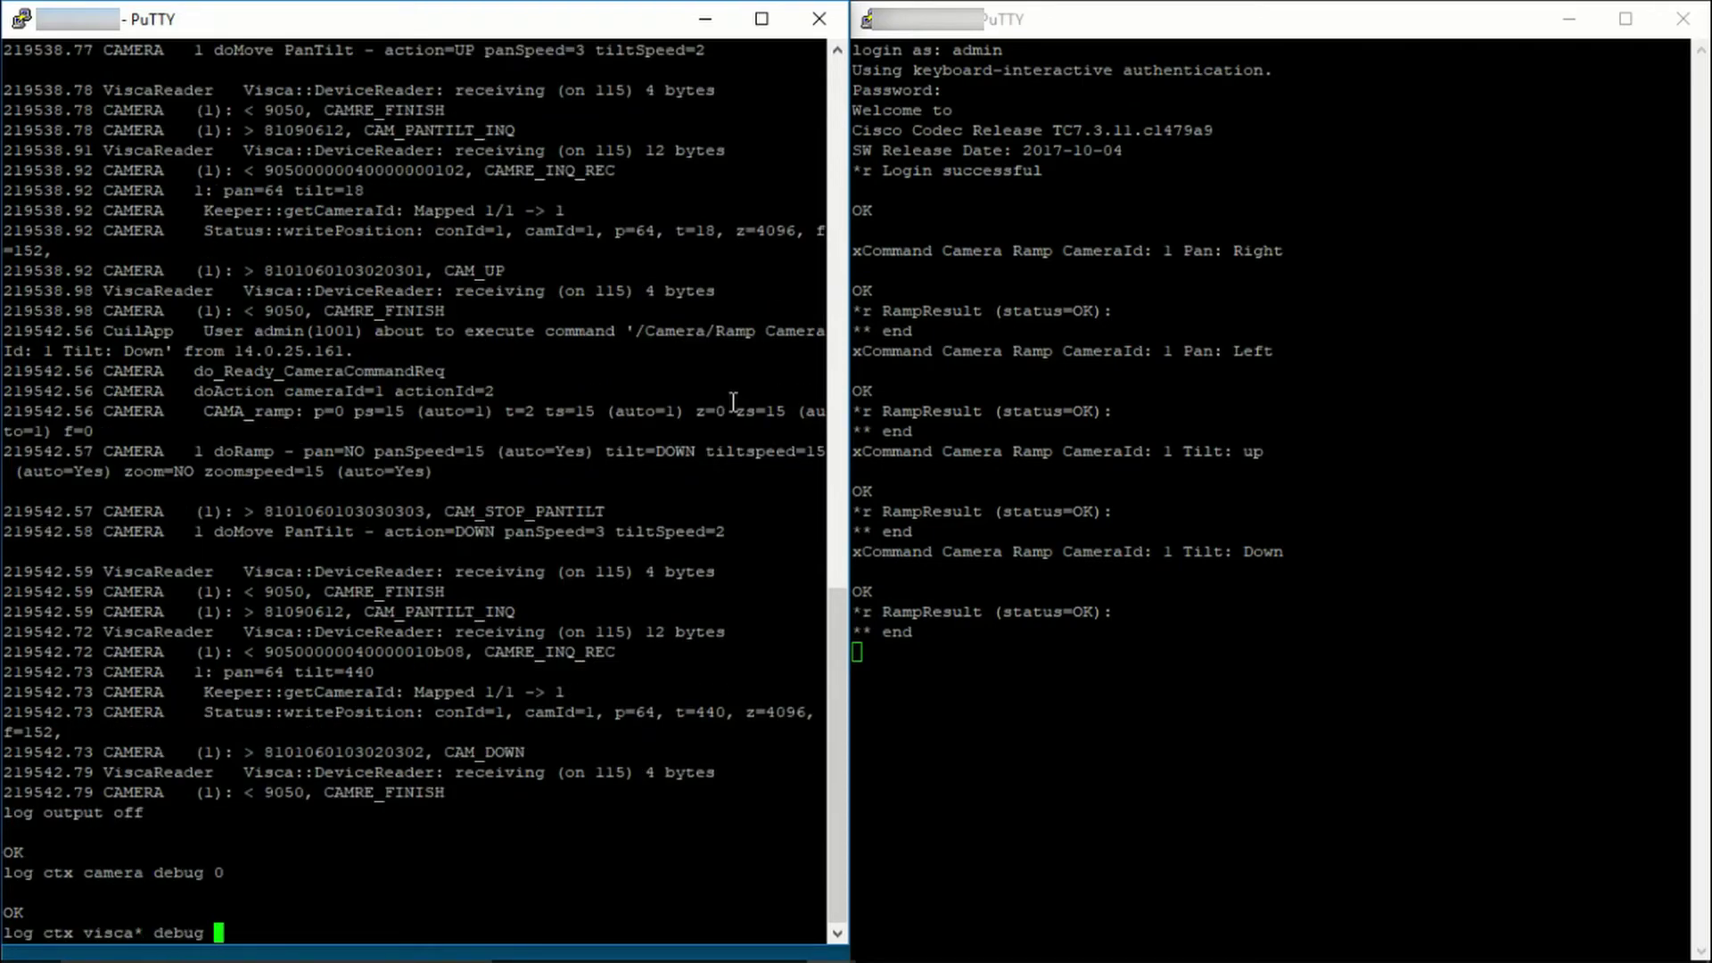
type("0")
key("Return")
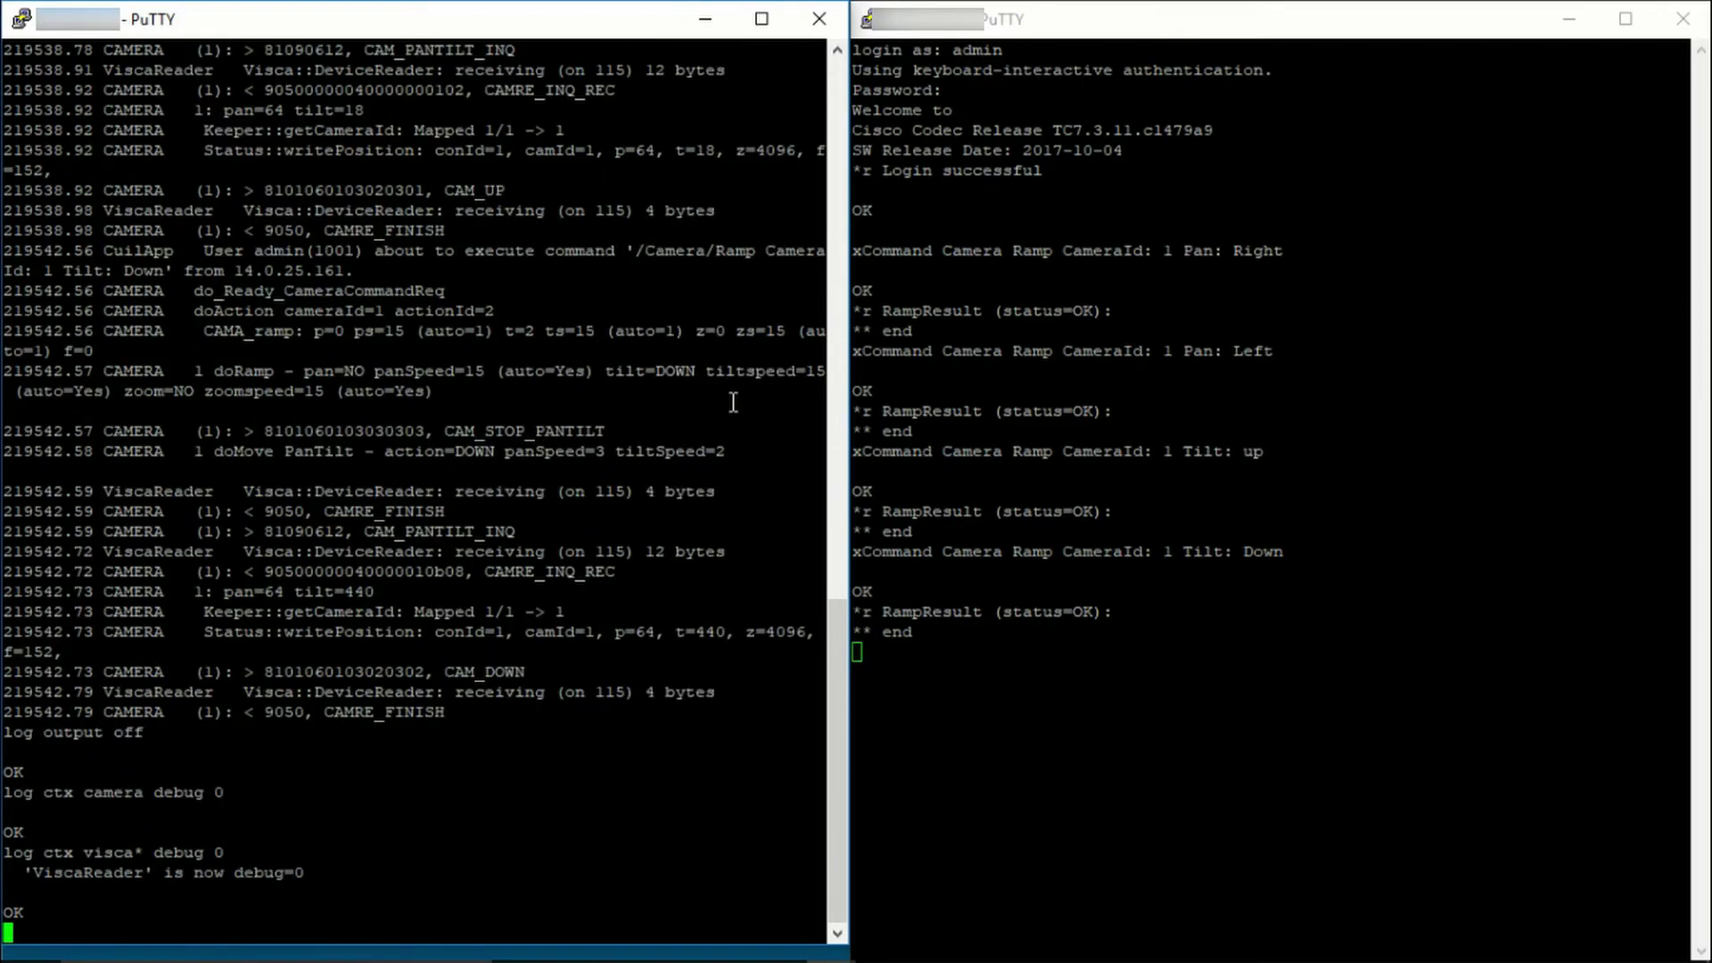
type("bye")
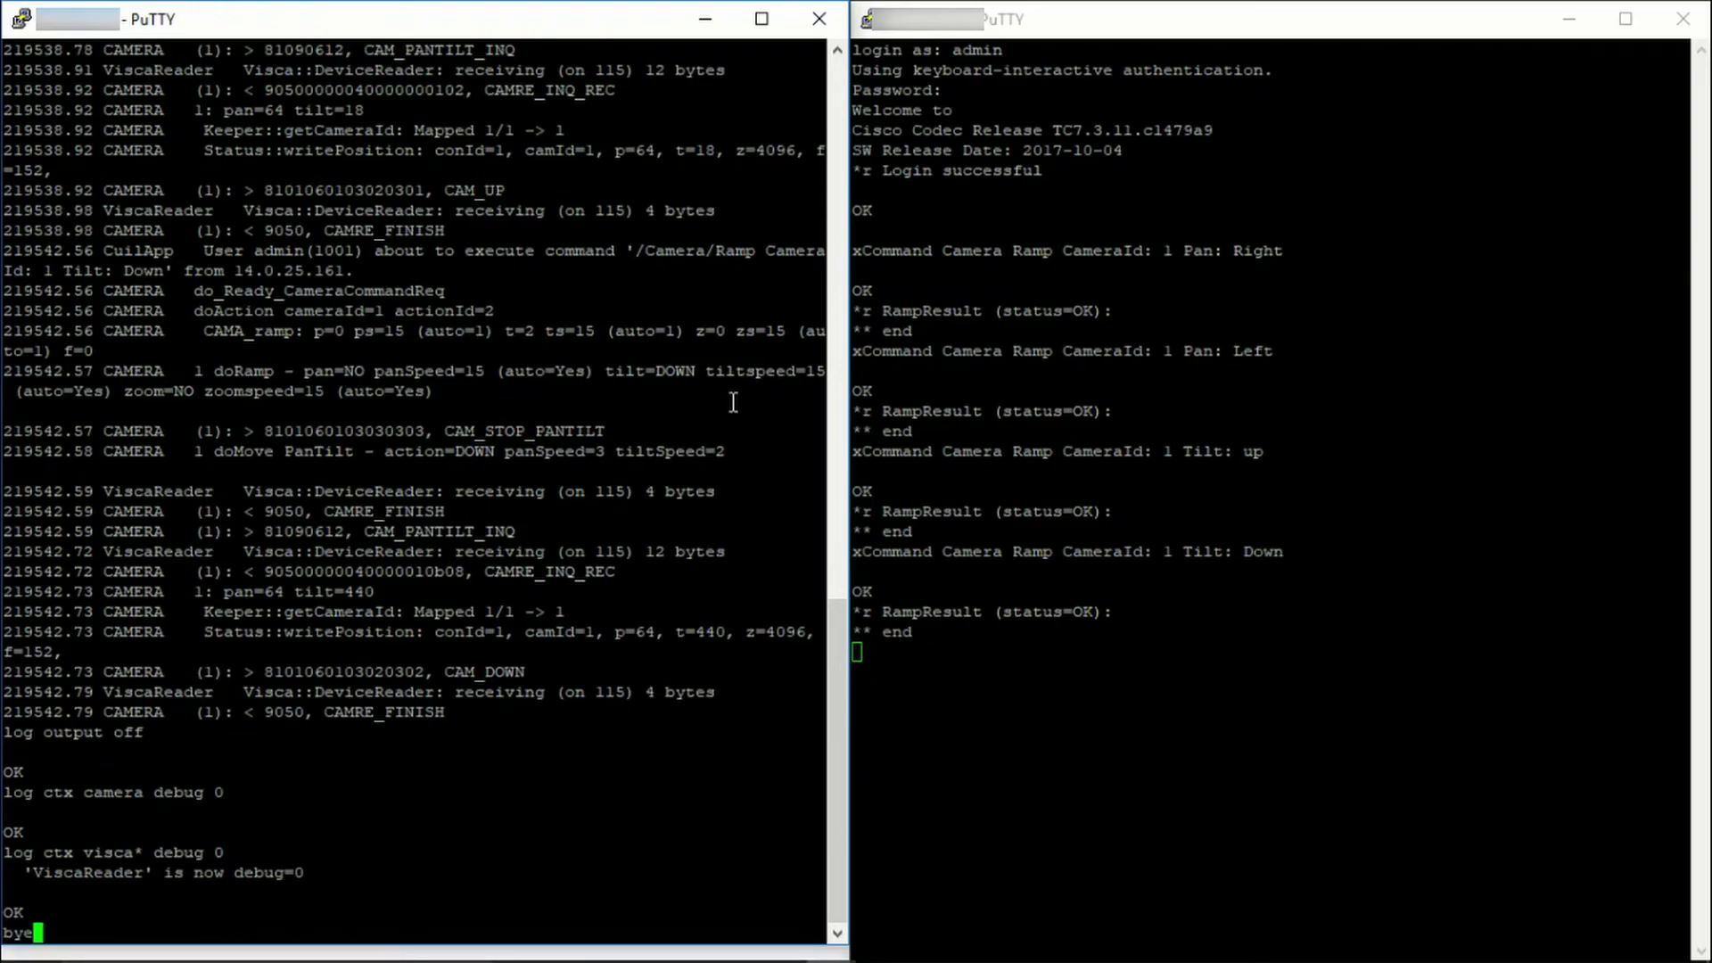
key("Return")
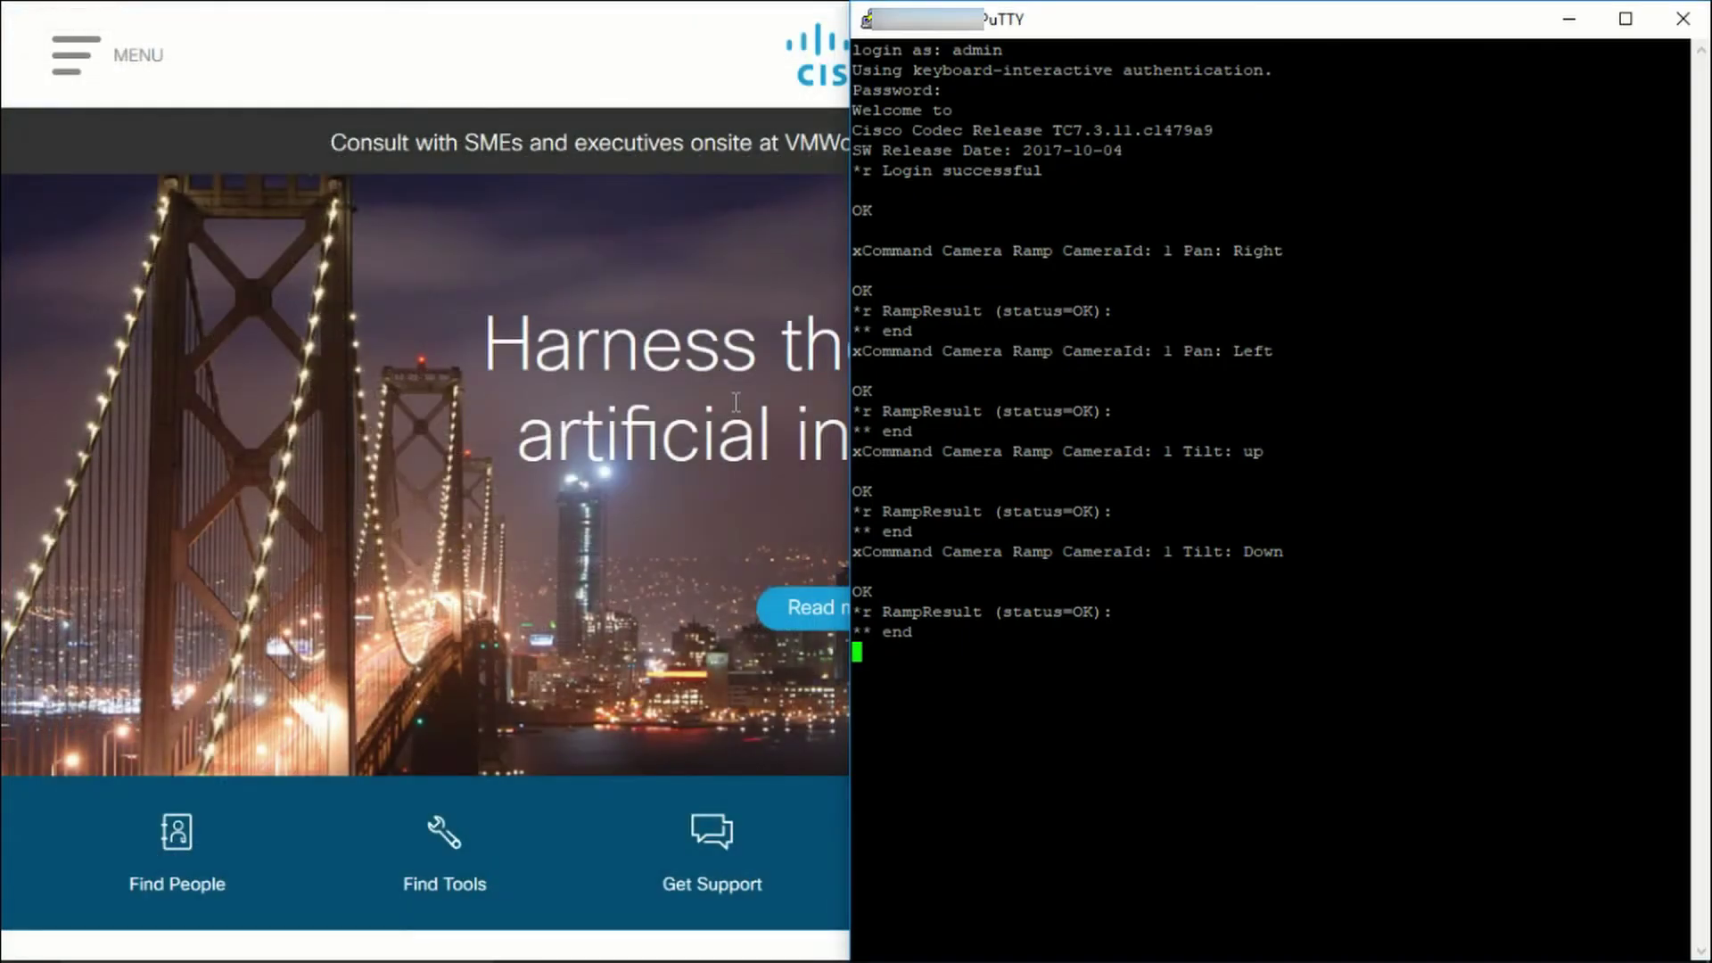